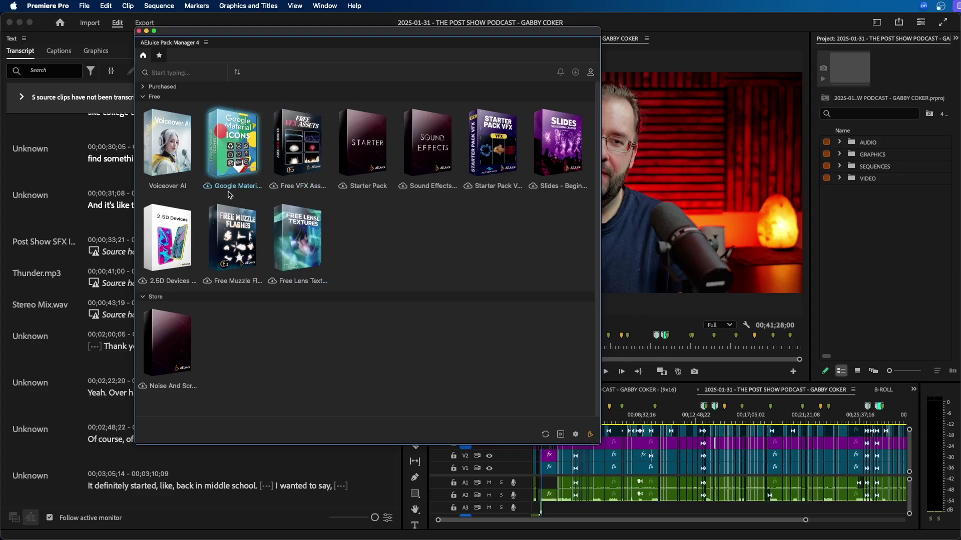
# Preview the animated Google Material Icons tile in the AEJuice Pack Manager.
pyautogui.moveTo(211, 191)
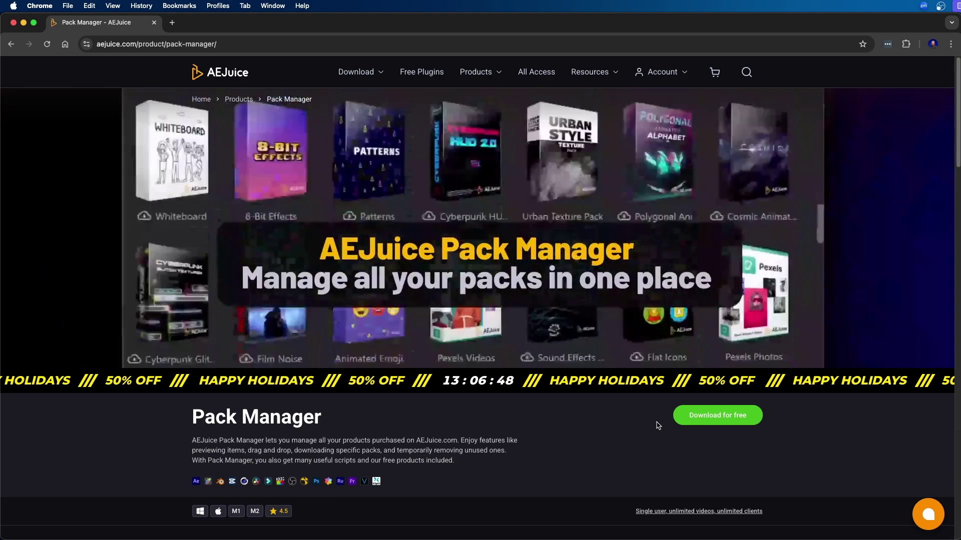
# Return from the Chrome Pack Manager download page to the Premiere Pro podcast edit.
pyautogui.press('super+Tab')
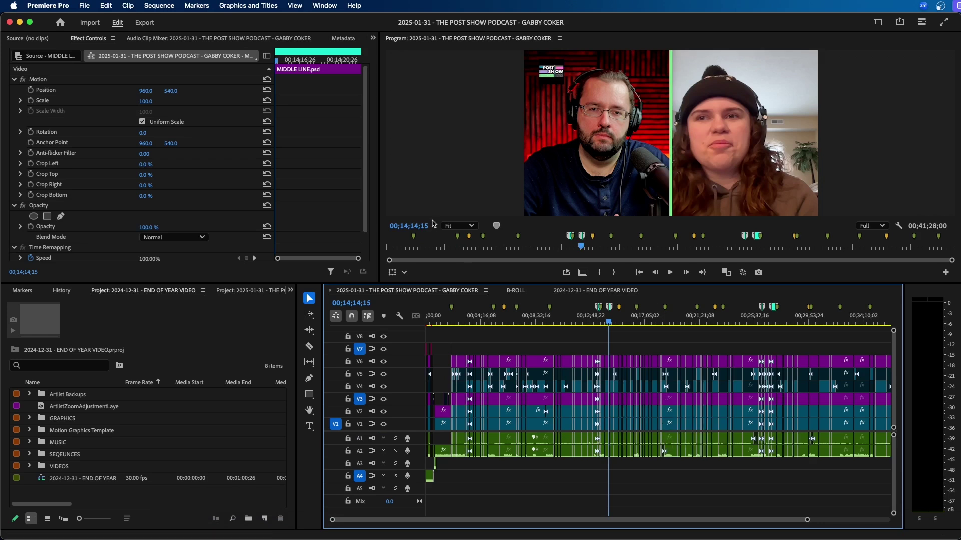
# Launch AEJuice Pack Manager 4 from Window > Extensions, enlarge it and move it higher.
pyautogui.click(326, 5)
pyautogui.moveTo(333, 50)
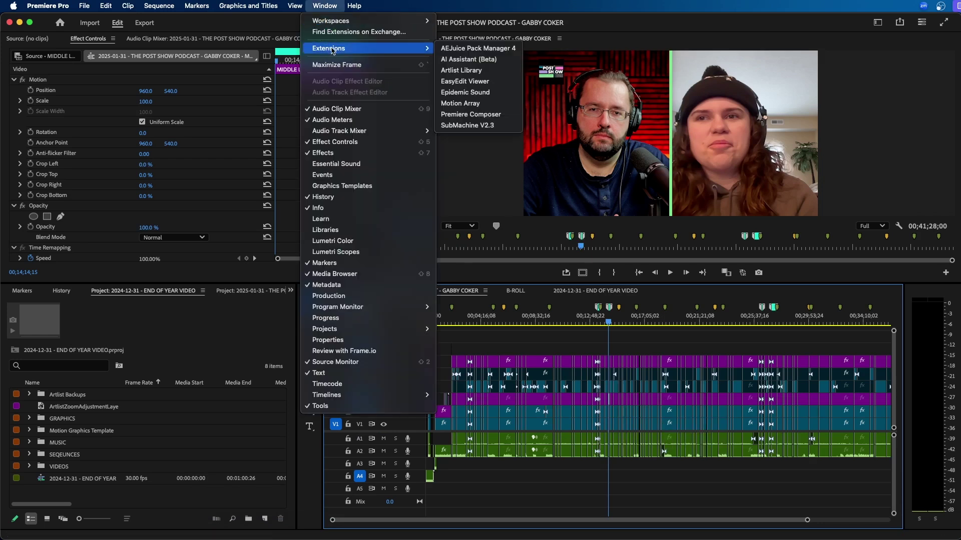
pyautogui.click(494, 52)
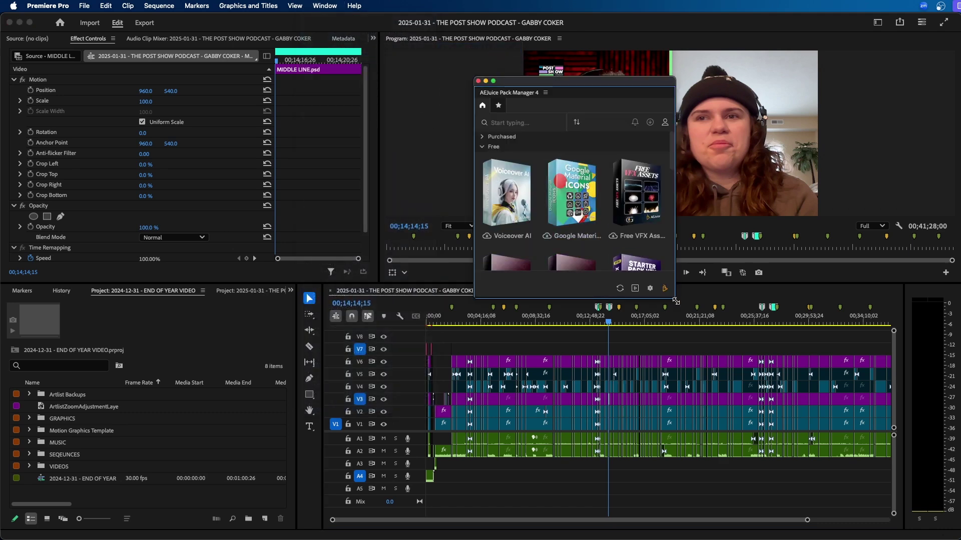
pyautogui.moveTo(675, 298); pyautogui.dragTo(861, 502)
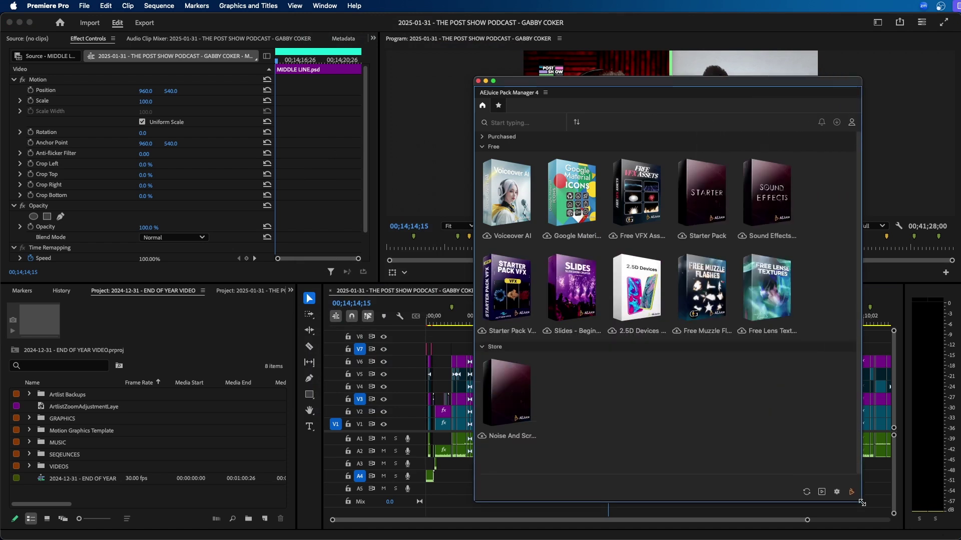
pyautogui.moveTo(761, 83); pyautogui.dragTo(718, 44)
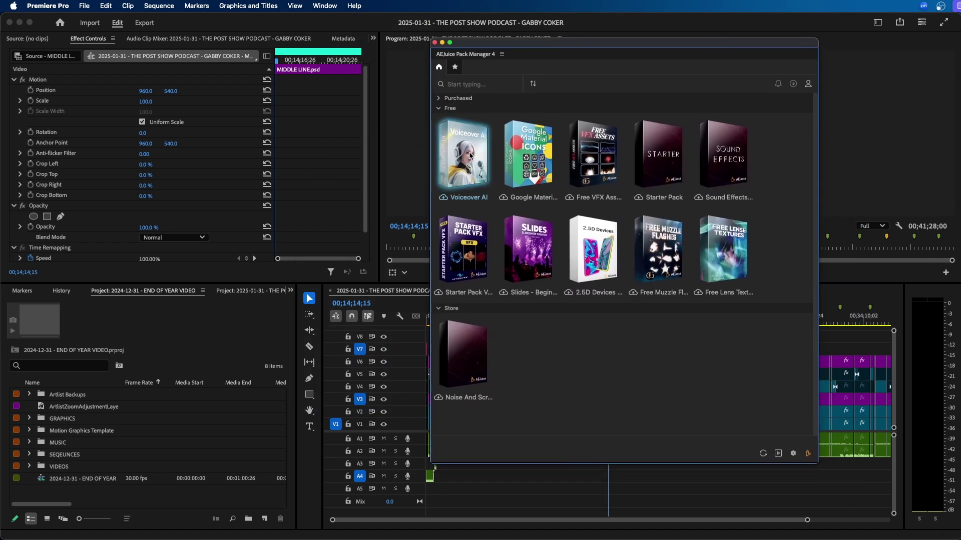
pyautogui.moveTo(534, 175)
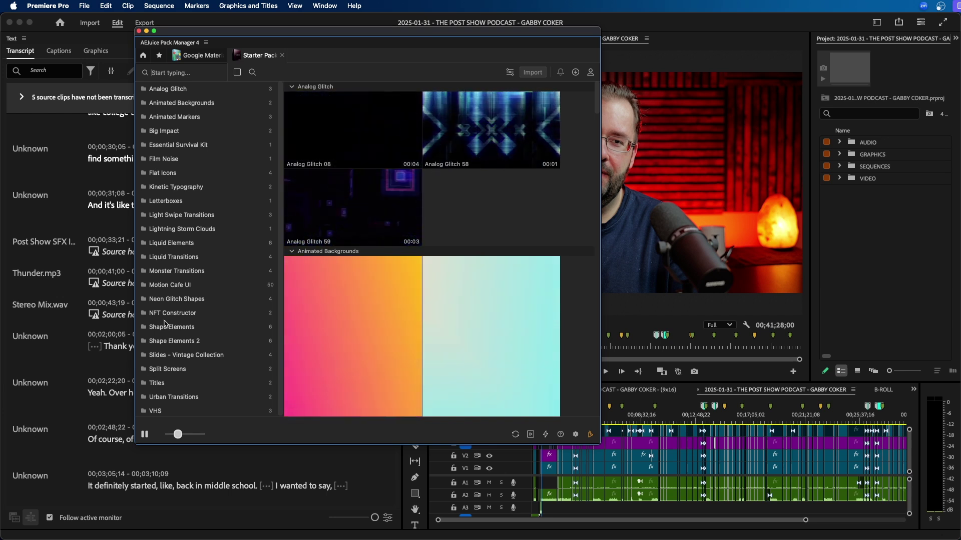
# Import the Circles 28 ring animation from the Starter Pack's Shape Elements.
pyautogui.click(182, 329)
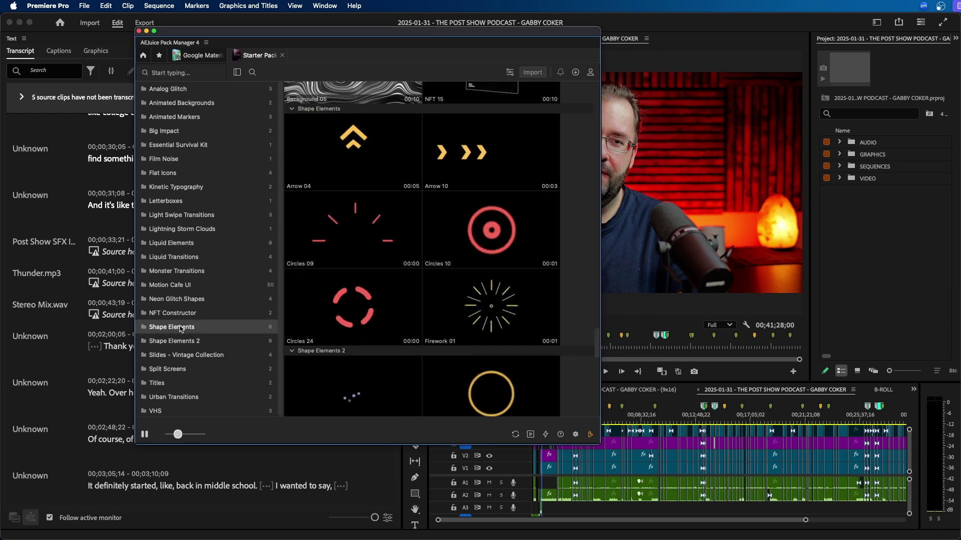
pyautogui.moveTo(482, 305)
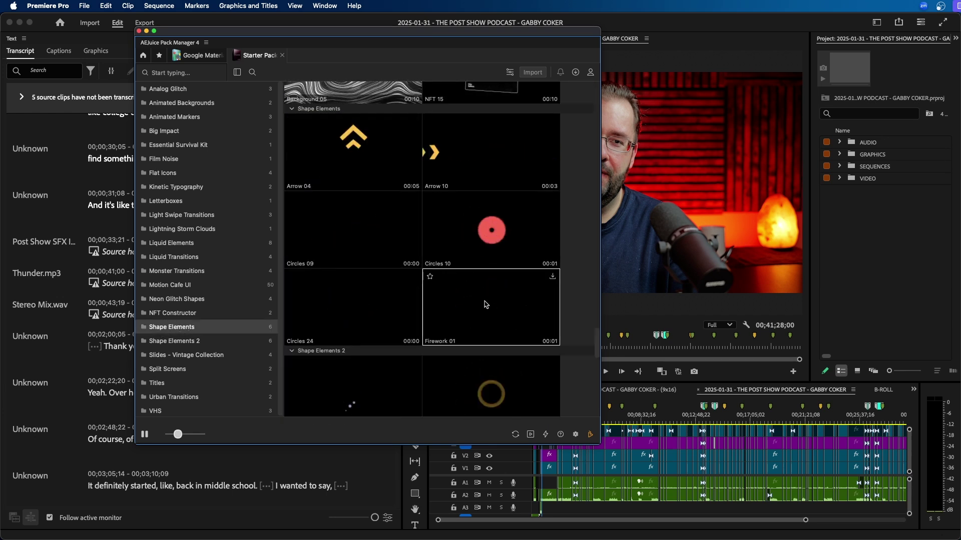
pyautogui.scroll(-12, 480, 307)
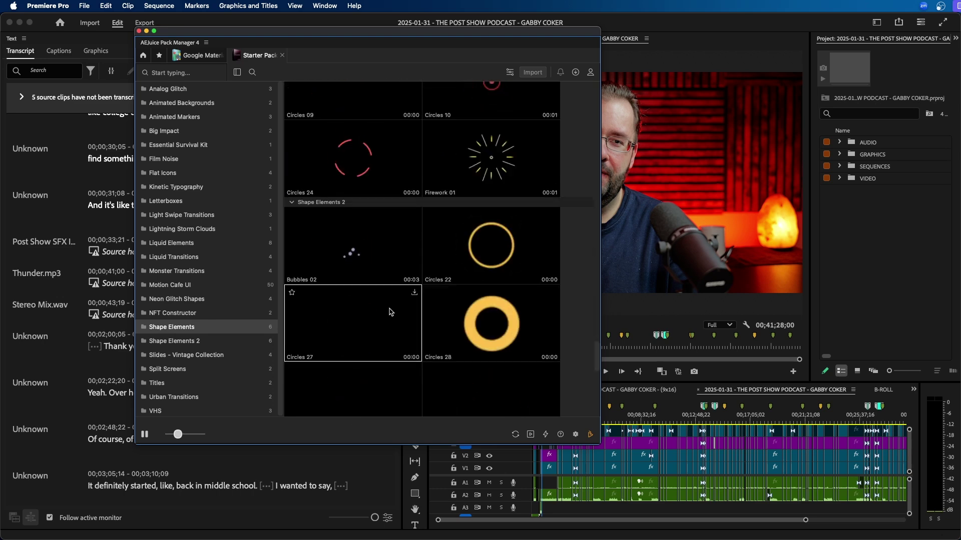
pyautogui.scroll(2, 391, 312)
pyautogui.moveTo(371, 31); pyautogui.dragTo(254, 38)
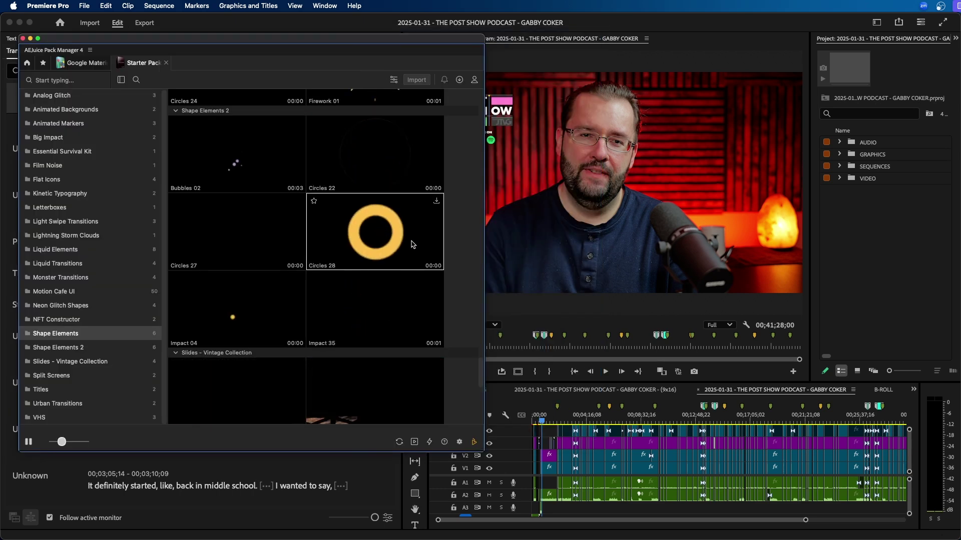
pyautogui.click(365, 214)
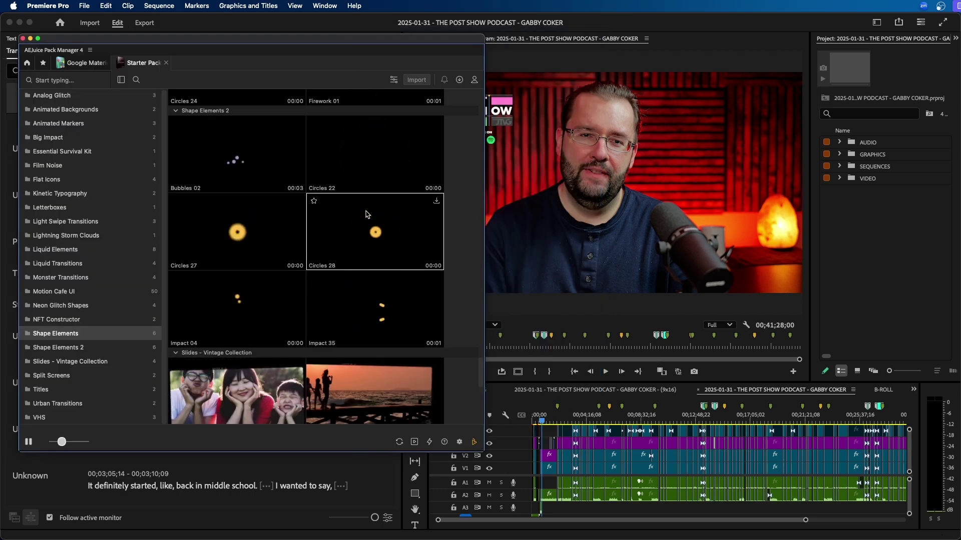
pyautogui.doubleClick(365, 224)
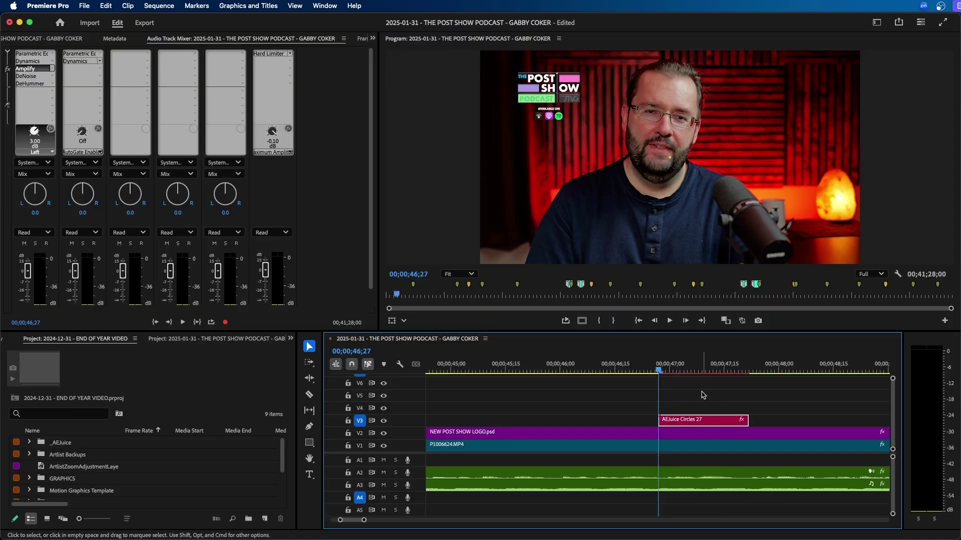
# Select the AEJuice Circles 27 clip and show its Properties panel.
pyautogui.click(706, 396)
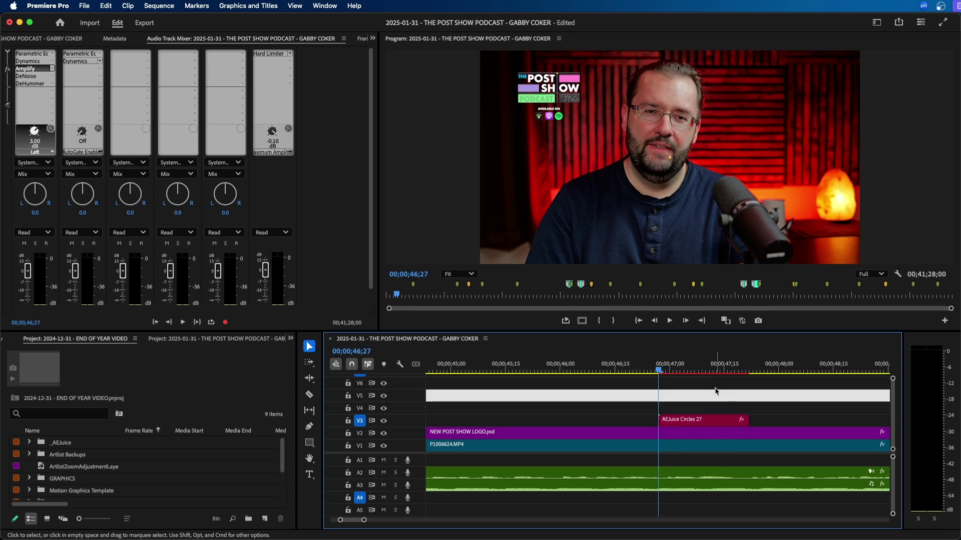
pyautogui.click(716, 370)
pyautogui.click(679, 424)
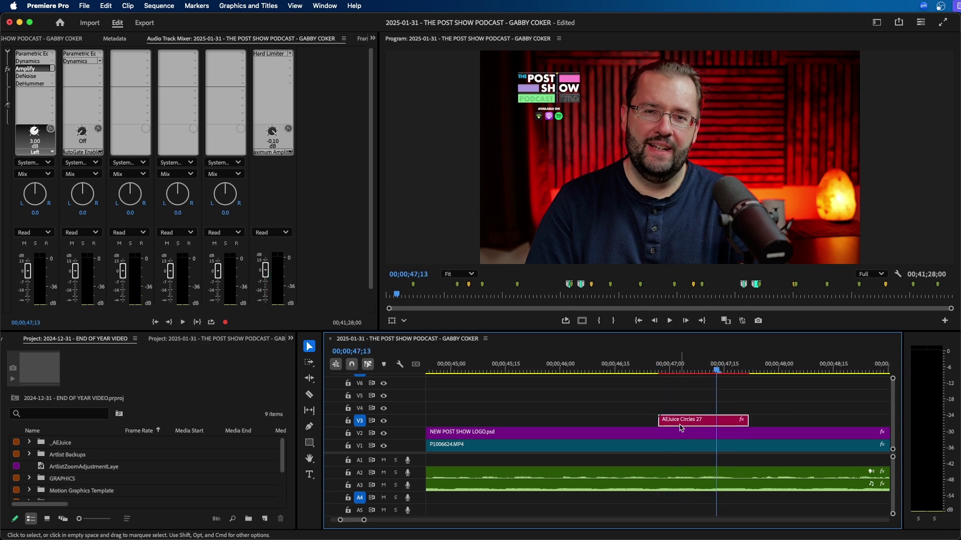
pyautogui.click(497, 38)
pyautogui.click(325, 5)
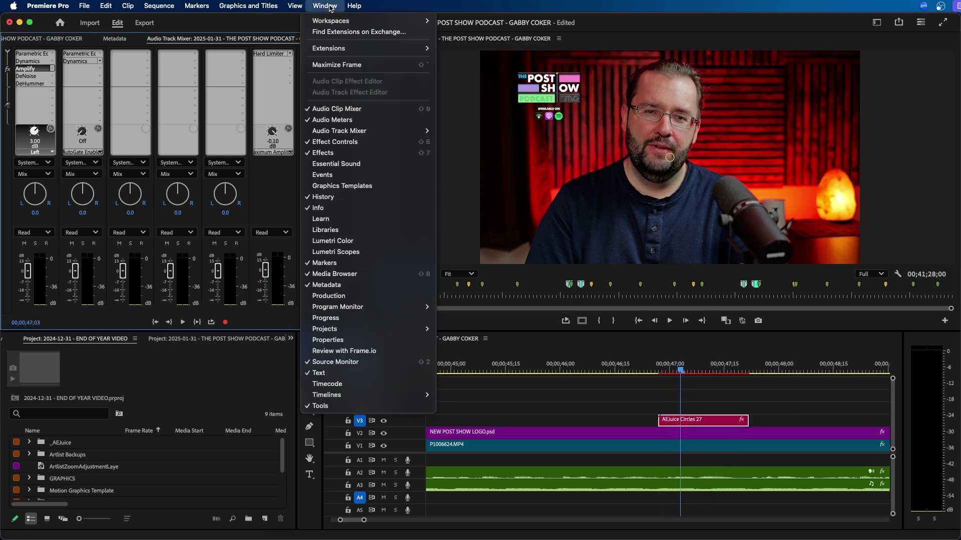
pyautogui.click(329, 339)
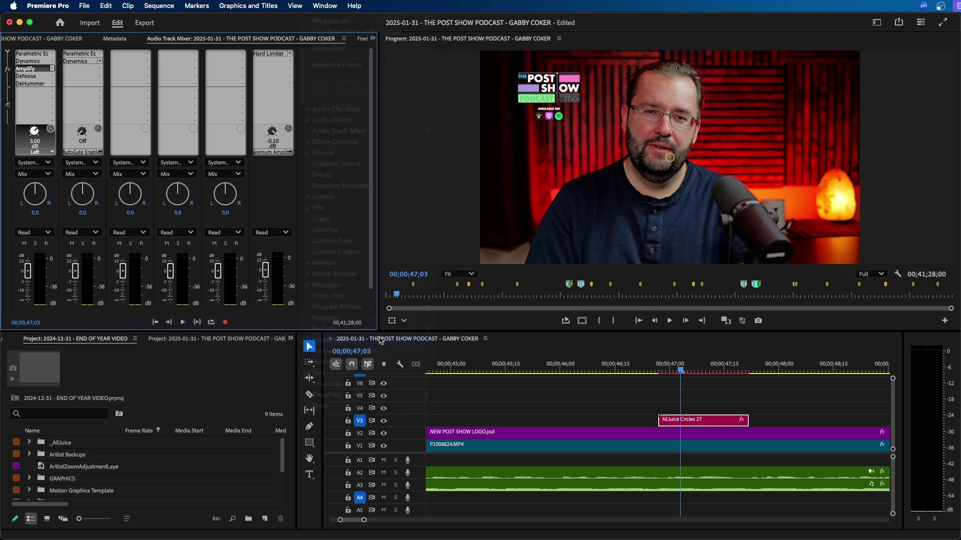
# Change the ring's Color 01 from orange to cyan and play it back.
pyautogui.click(750, 95)
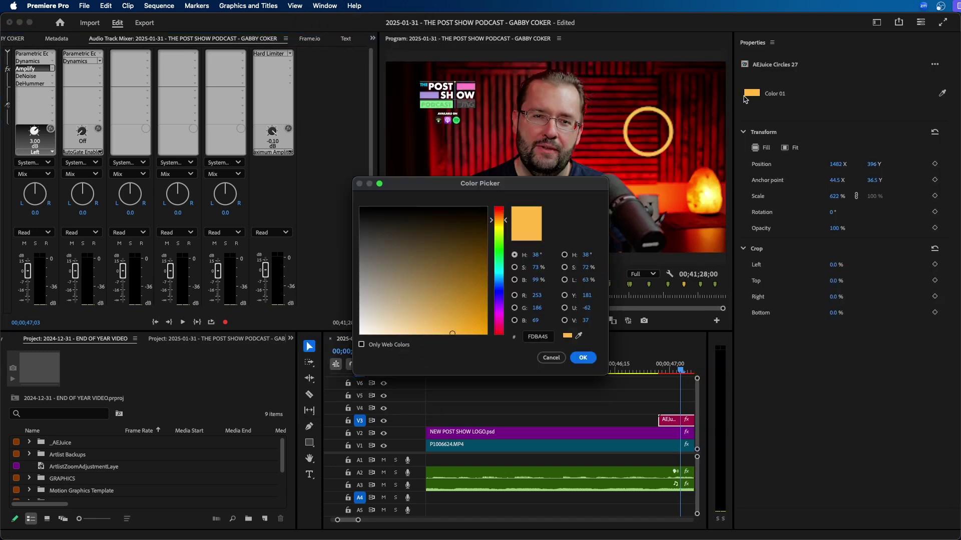
pyautogui.click(504, 271)
pyautogui.click(583, 358)
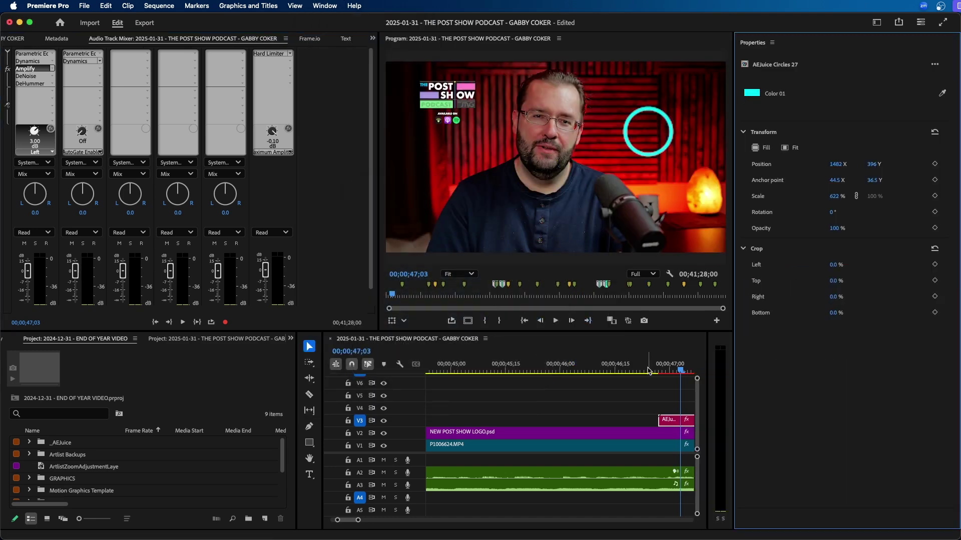
pyautogui.click(668, 387)
pyautogui.press('space')
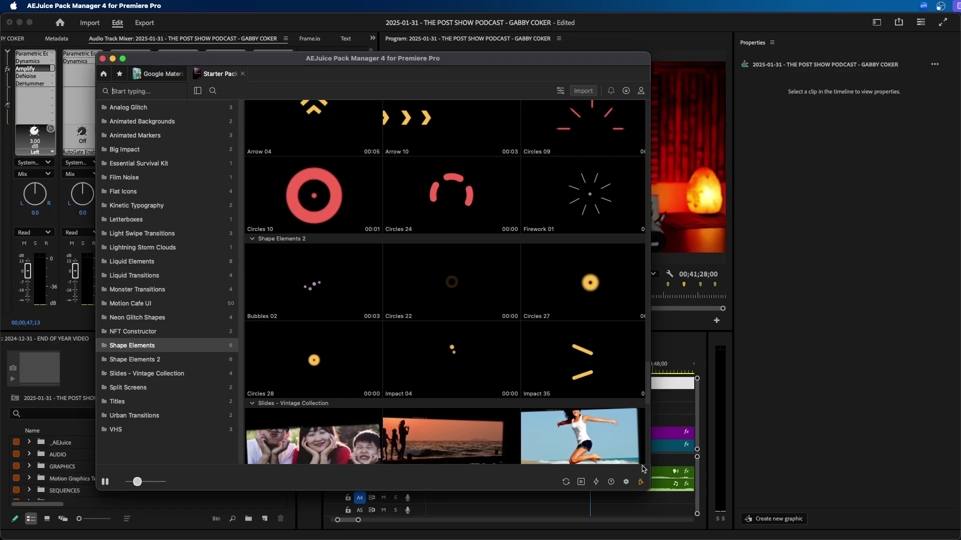
# Disable 'Open as standalone window' in the Pack Manager's Usability settings and close it.
pyautogui.click(626, 482)
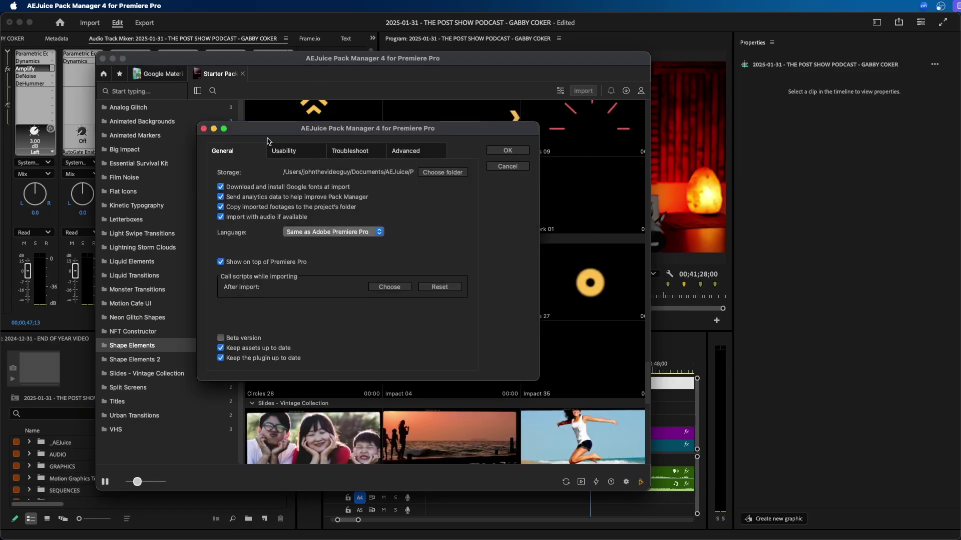
pyautogui.click(283, 151)
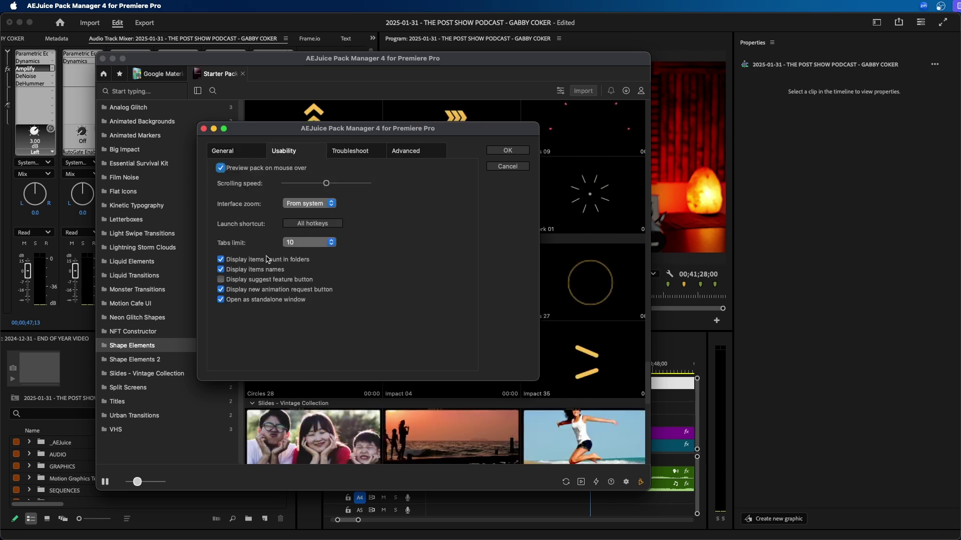
pyautogui.click(239, 300)
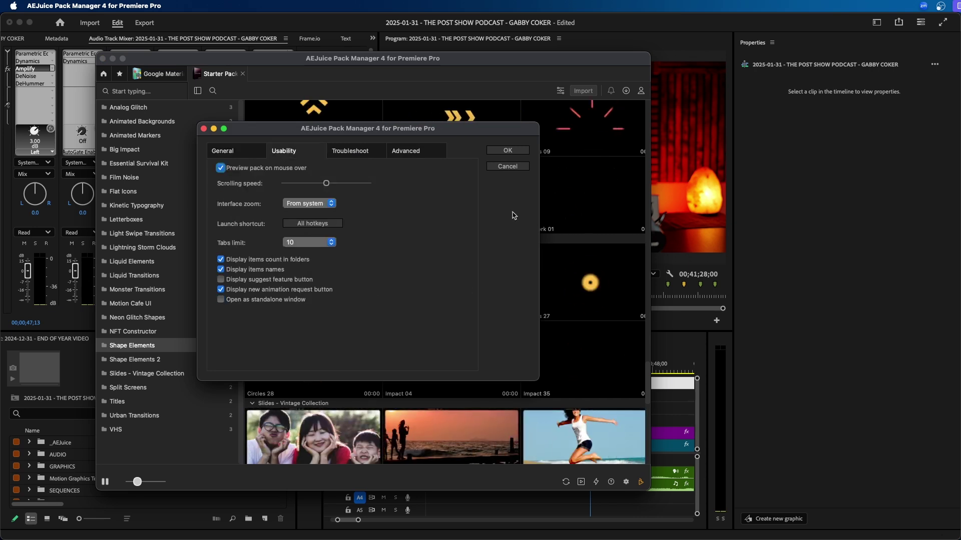
pyautogui.click(507, 151)
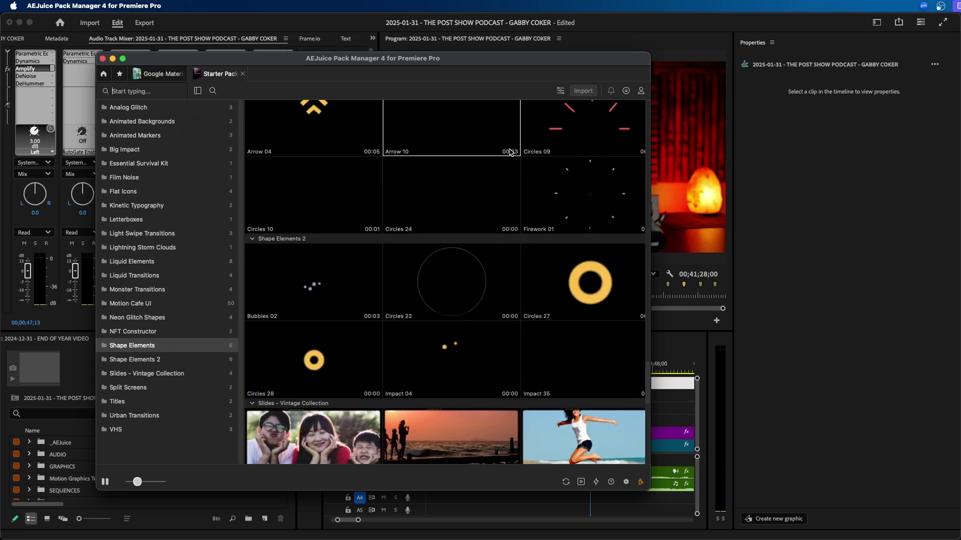
pyautogui.click(103, 58)
# Reopen AEJuice Pack Manager 4 from Window > Extensions and dock it into the workspace.
pyautogui.click(146, 5)
pyautogui.click(150, 20)
pyautogui.click(324, 5)
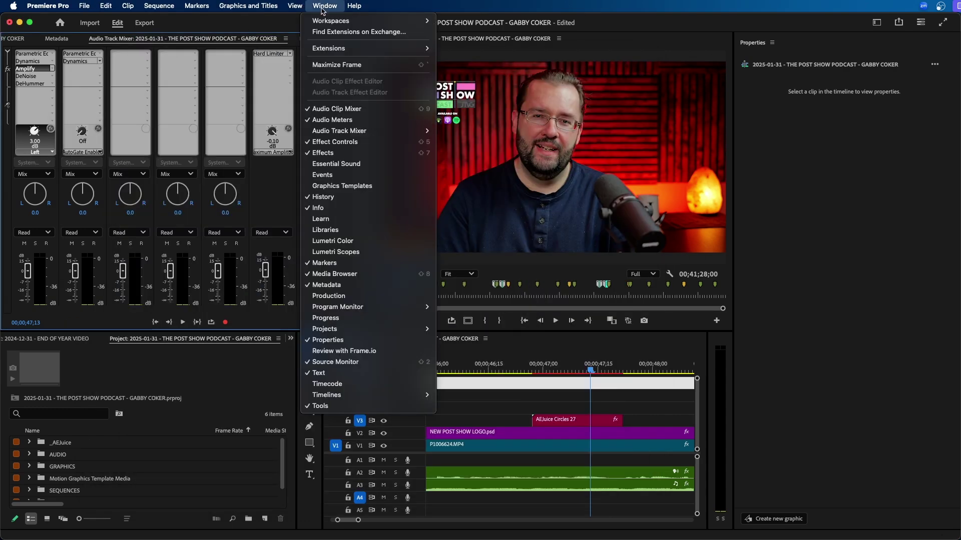
pyautogui.moveTo(351, 48)
pyautogui.click(466, 48)
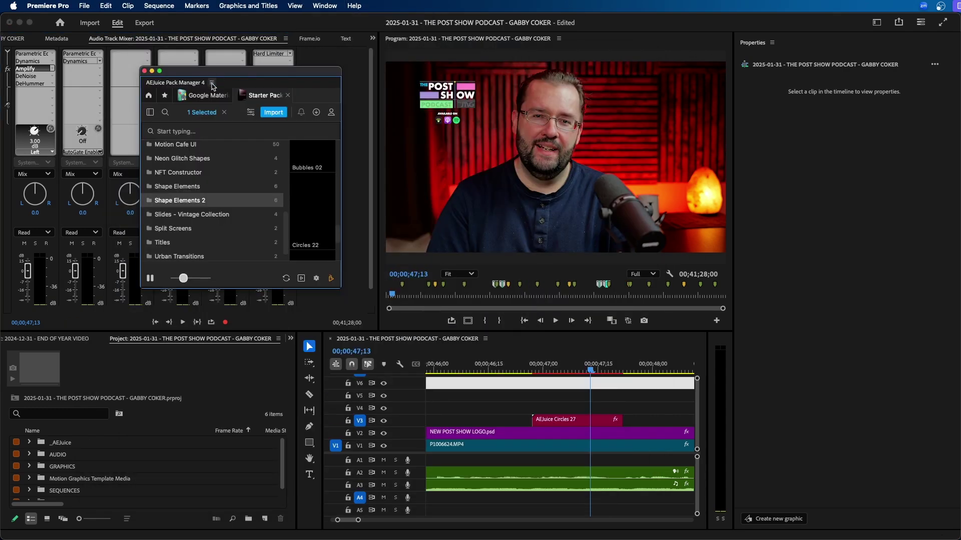
pyautogui.click(212, 84)
pyautogui.moveTo(142, 82); pyautogui.dragTo(224, 143)
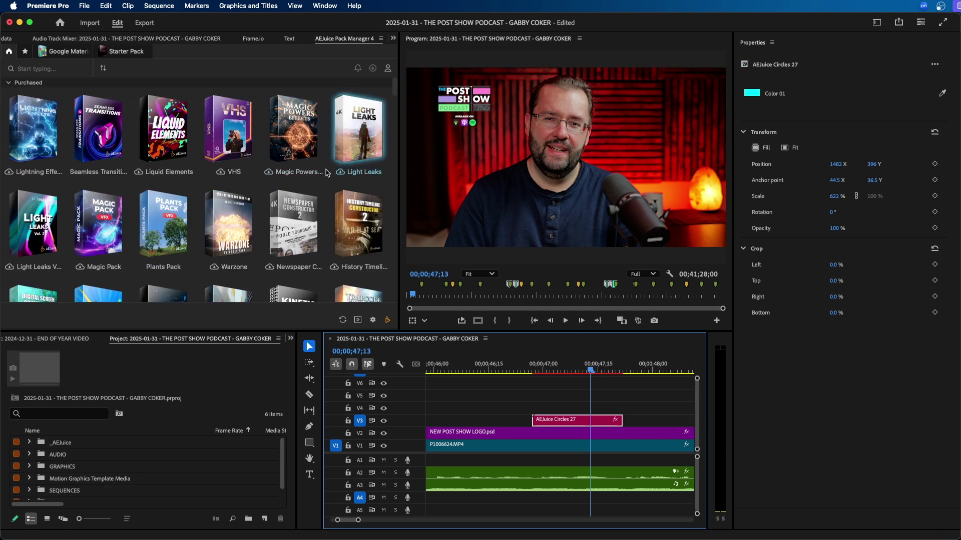
# Filter the packs by 'Tit' and open the Titles pack.
pyautogui.scroll(-5, 330, 165)
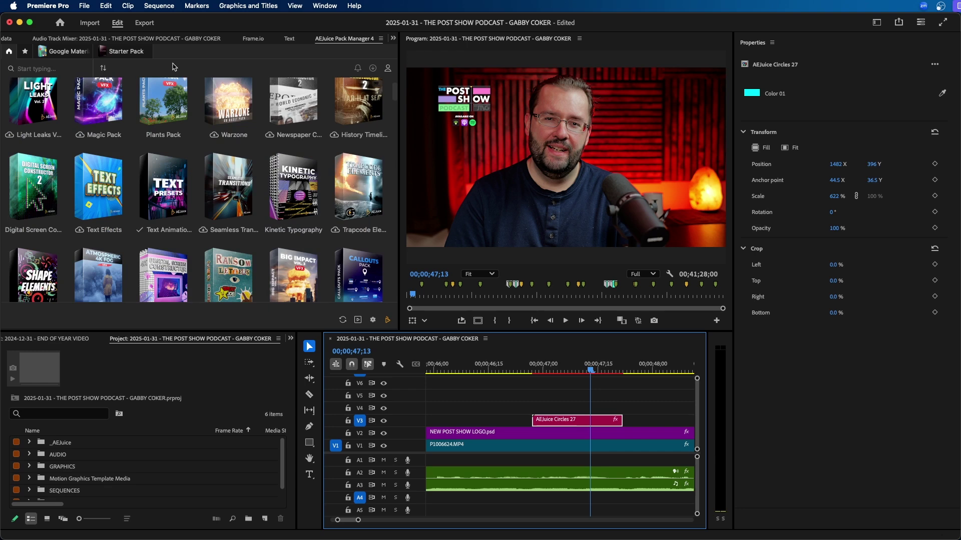
pyautogui.write('Titles')
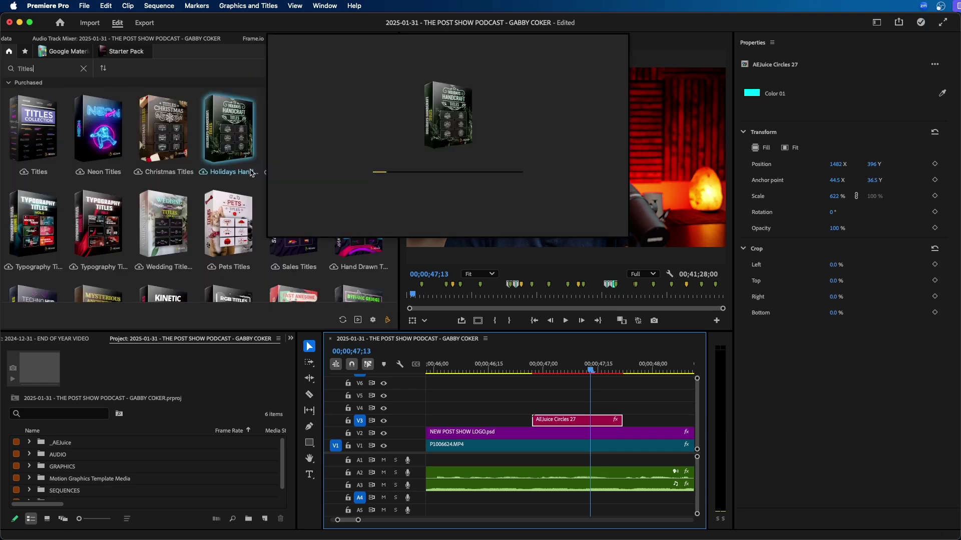
pyautogui.moveTo(26, 175)
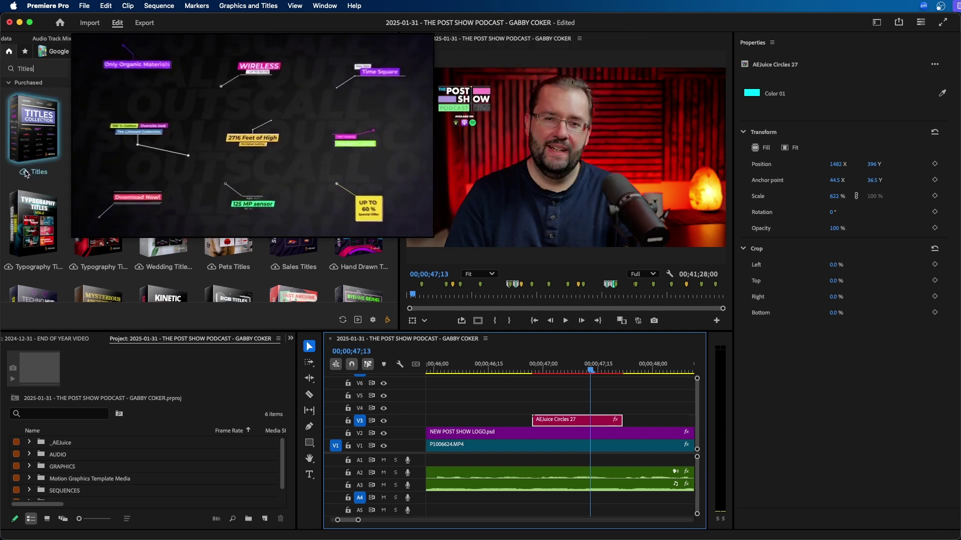
pyautogui.click(26, 175)
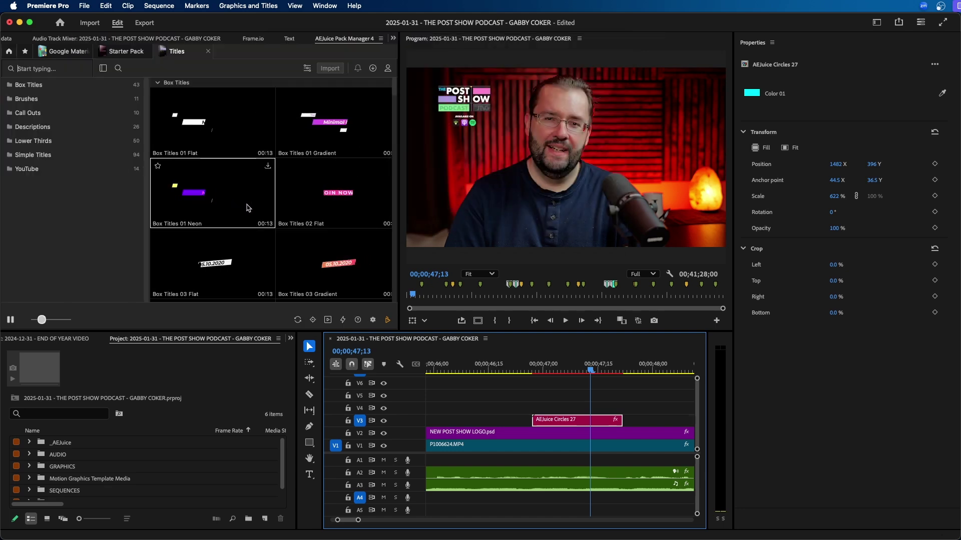
# Add the Lower Thirds 02 Flat template to the timeline and preview it.
pyautogui.click(33, 141)
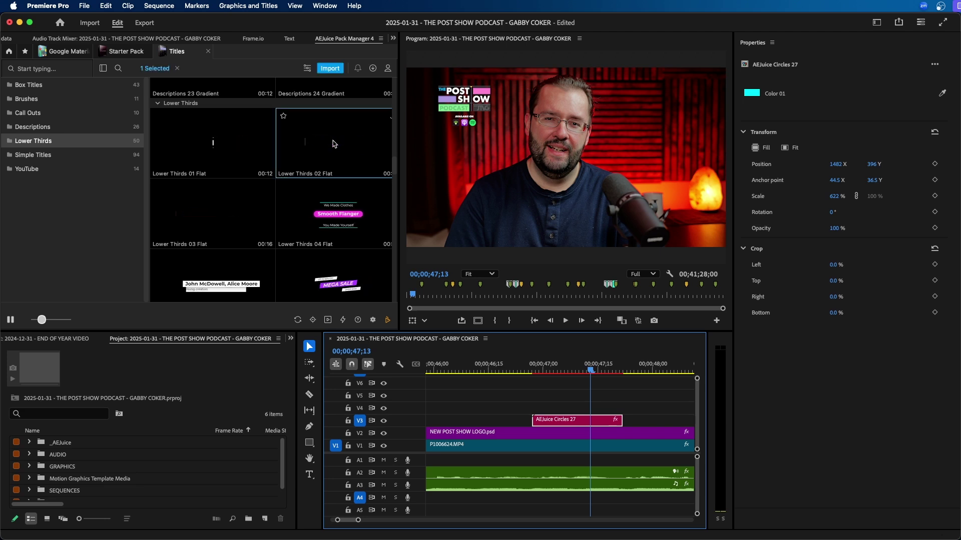
pyautogui.doubleClick(334, 145)
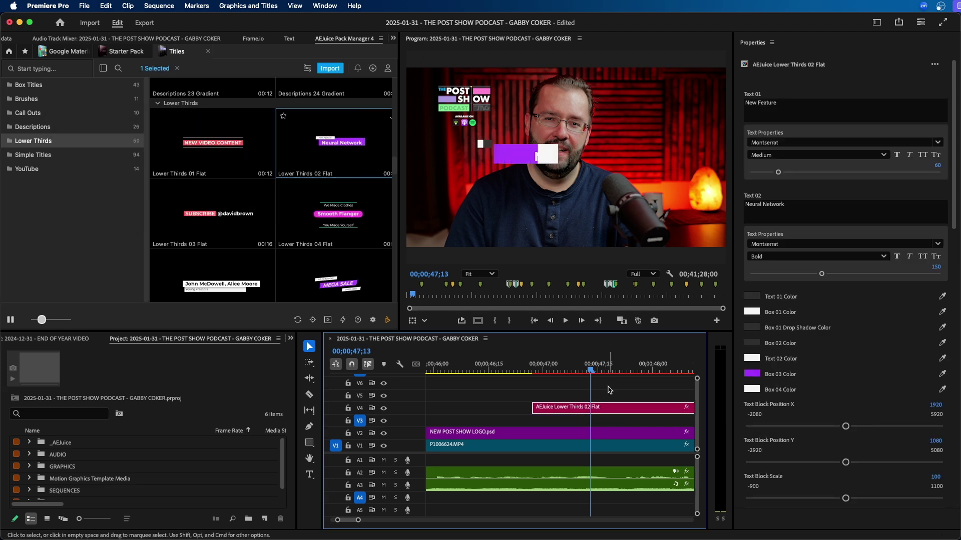
pyautogui.press('space')
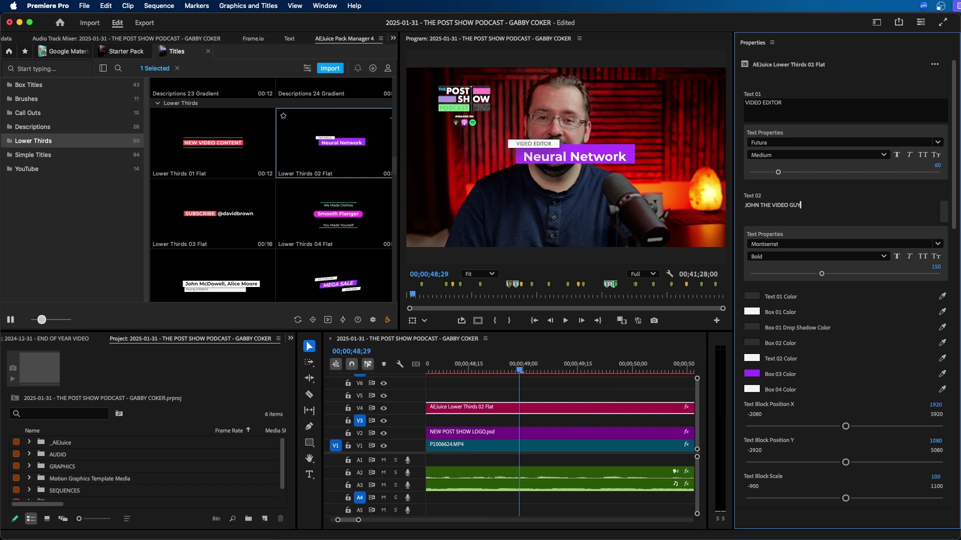
# Set the name line's font to Futura and reduce its size slightly to 123.
pyautogui.click(785, 244)
pyautogui.click(802, 264)
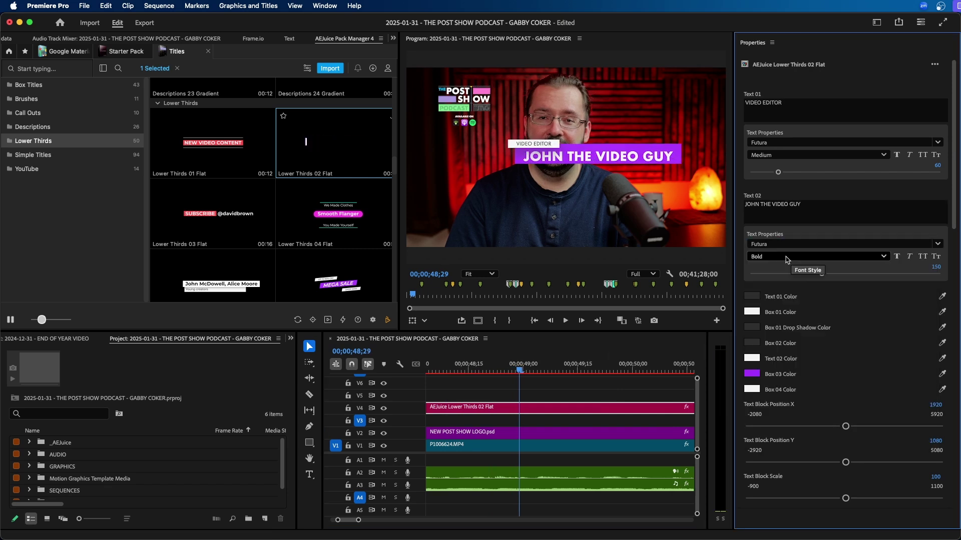
pyautogui.click(785, 214)
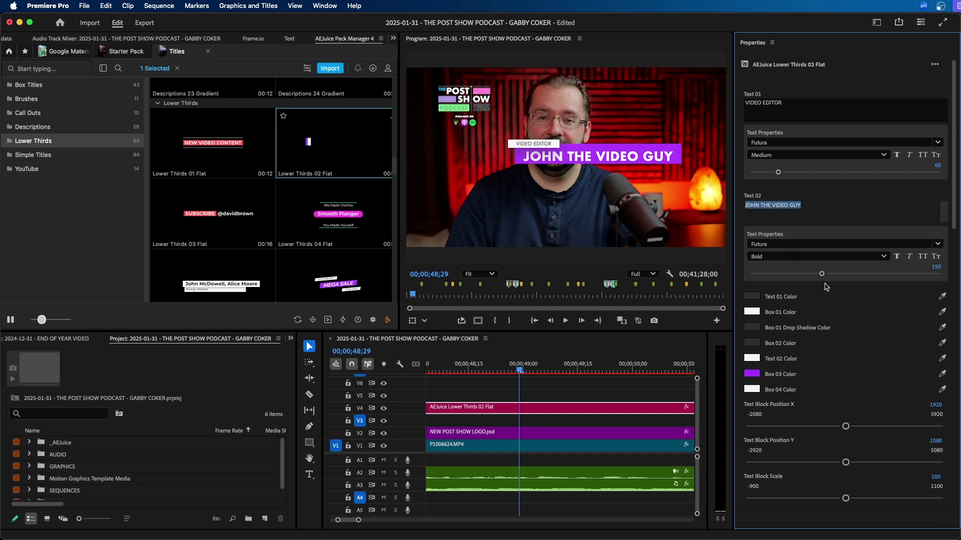
pyautogui.moveTo(822, 275)
pyautogui.mouseDown()
pyautogui.moveTo(796, 275)
pyautogui.moveTo(833, 275)
pyautogui.moveTo(807, 275)
pyautogui.mouseUp()
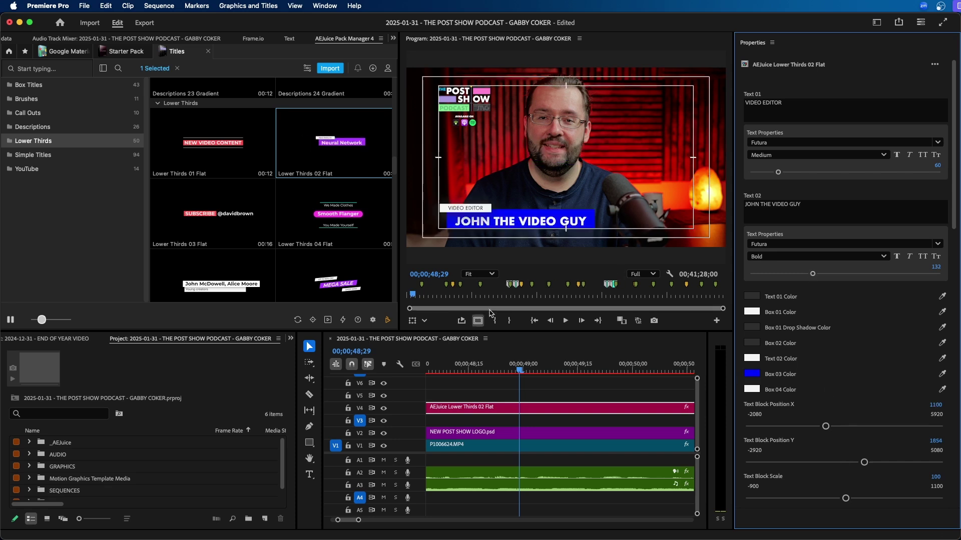
# Make the lower third box blue and preview it in the maximized program view.
pyautogui.click(478, 321)
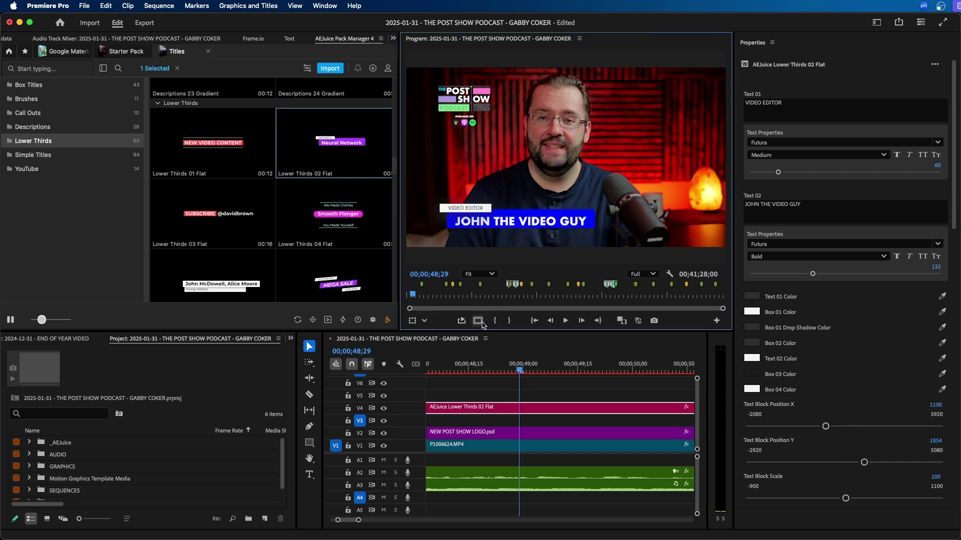
pyautogui.click(546, 396)
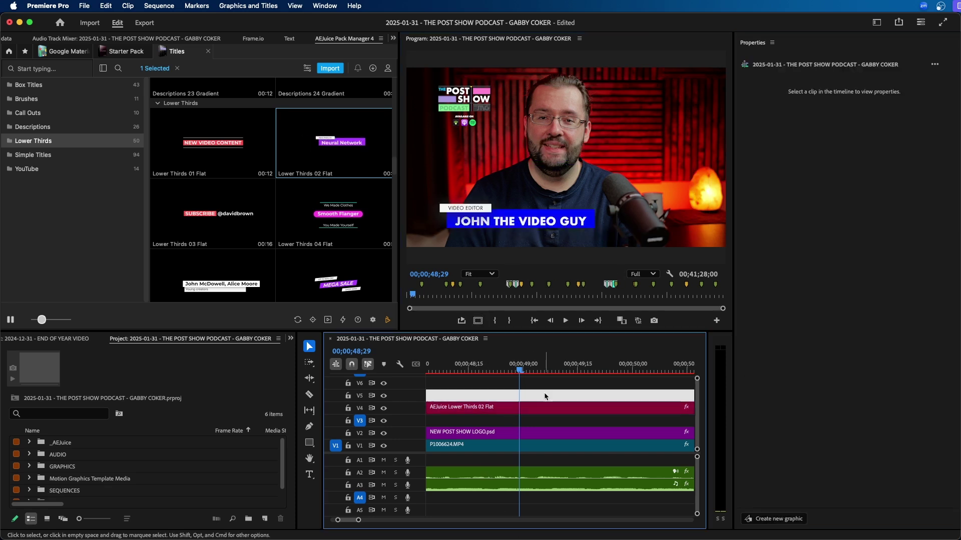
pyautogui.scroll(-3, 545, 395)
pyautogui.press('`')
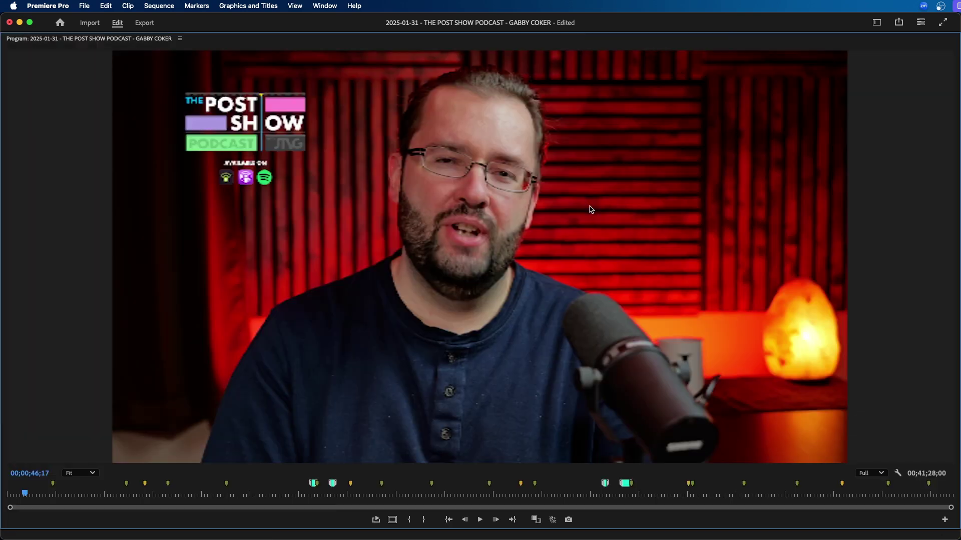
pyautogui.press('space')
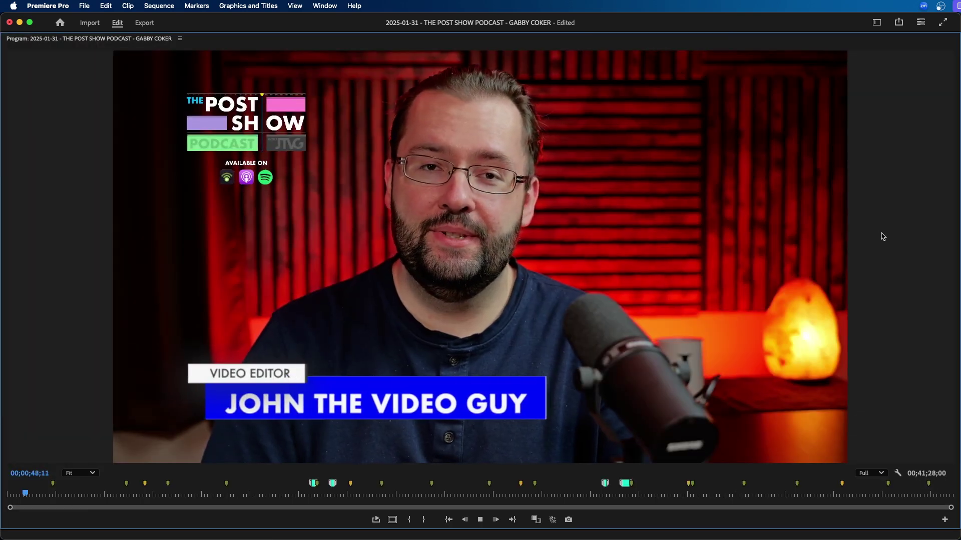
pyautogui.press('space')
pyautogui.press('`')
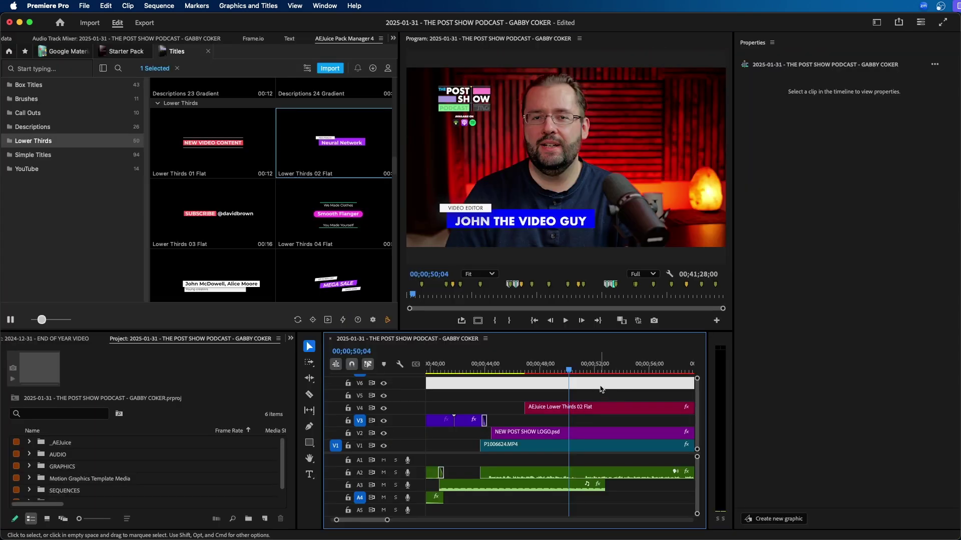
# Shorten the lower third clip by about eight seconds and review the playback.
pyautogui.scroll(-2, 601, 389)
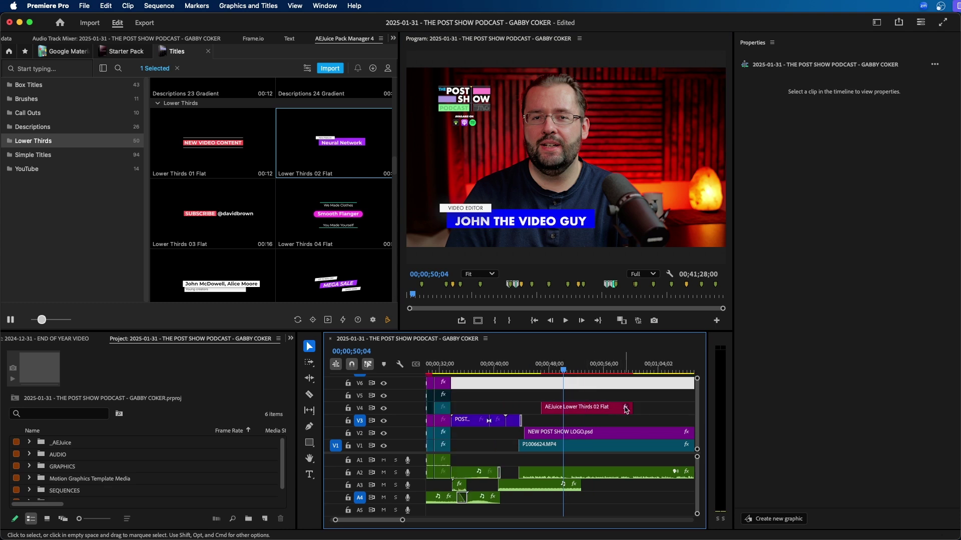
pyautogui.moveTo(628, 405); pyautogui.dragTo(556, 400)
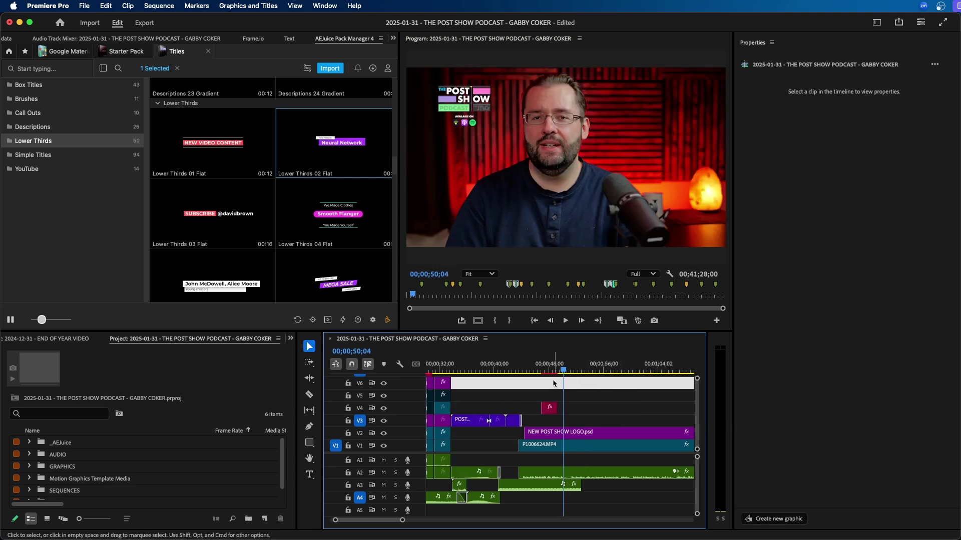
pyautogui.click(551, 370)
pyautogui.scroll(2, 620, 363)
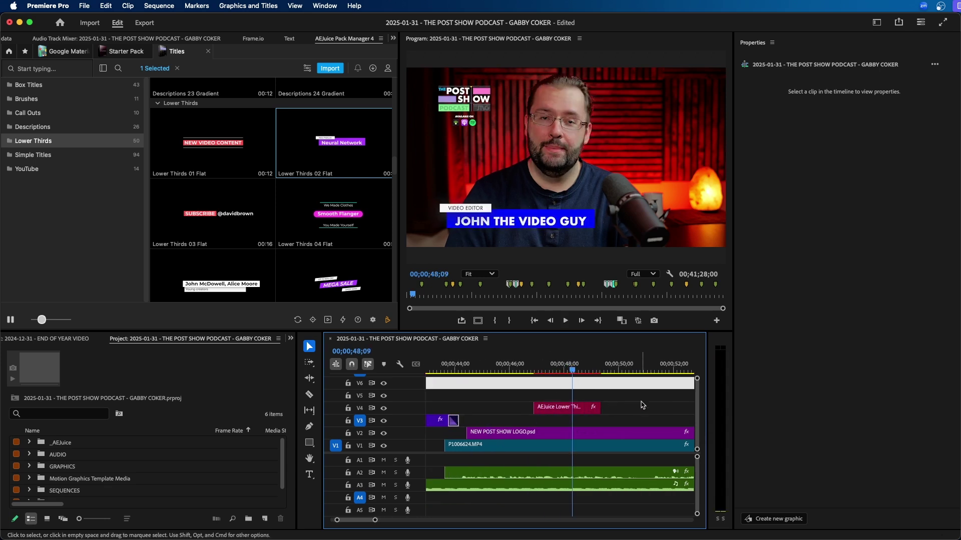
pyautogui.press('space')
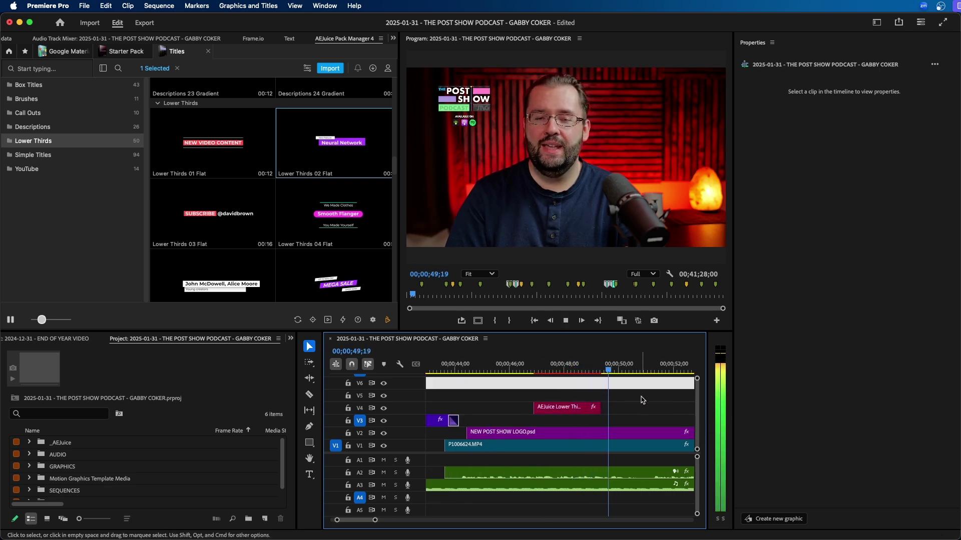
pyautogui.press('space')
# Trim the lower third's end slightly, then extend it by about 25 seconds.
pyautogui.moveTo(600, 407); pyautogui.dragTo(574, 402)
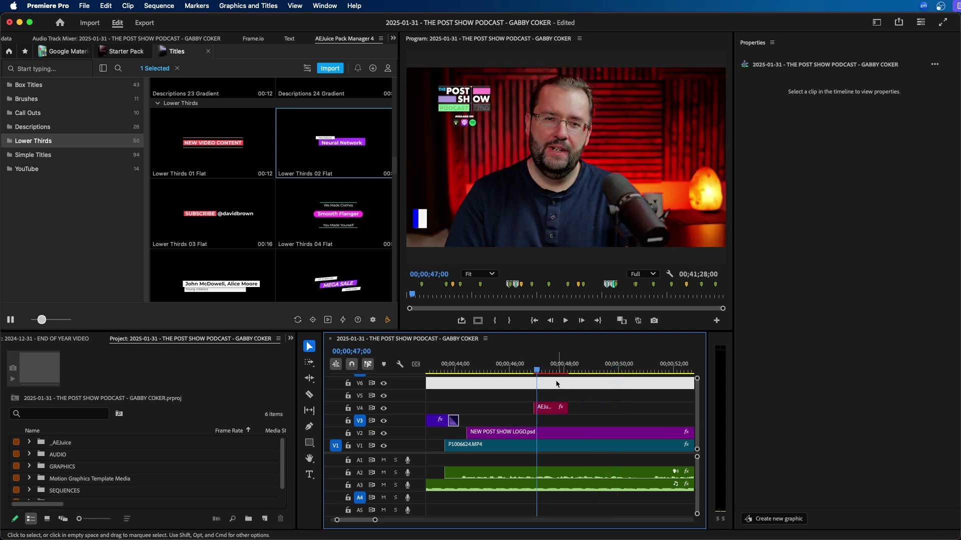
pyautogui.moveTo(533, 365); pyautogui.dragTo(531, 366)
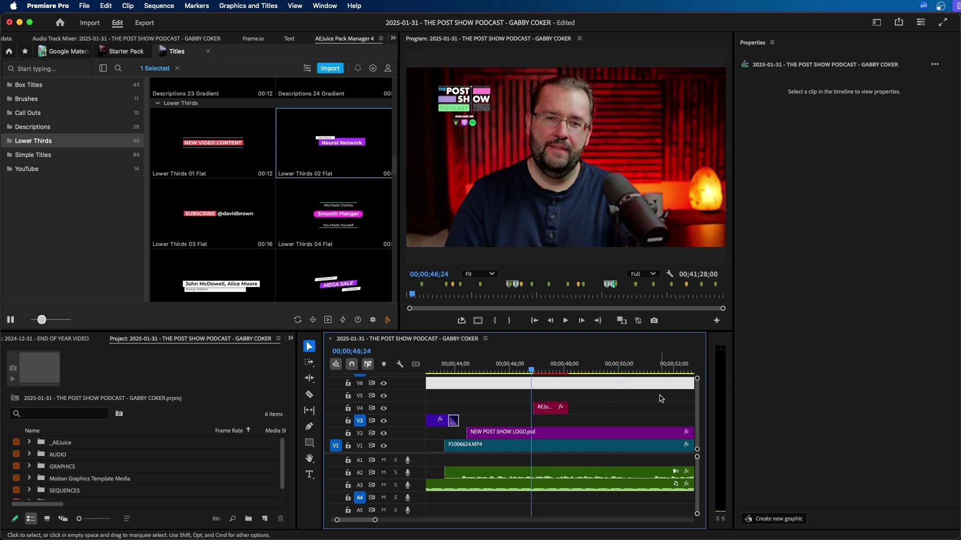
pyautogui.press('space')
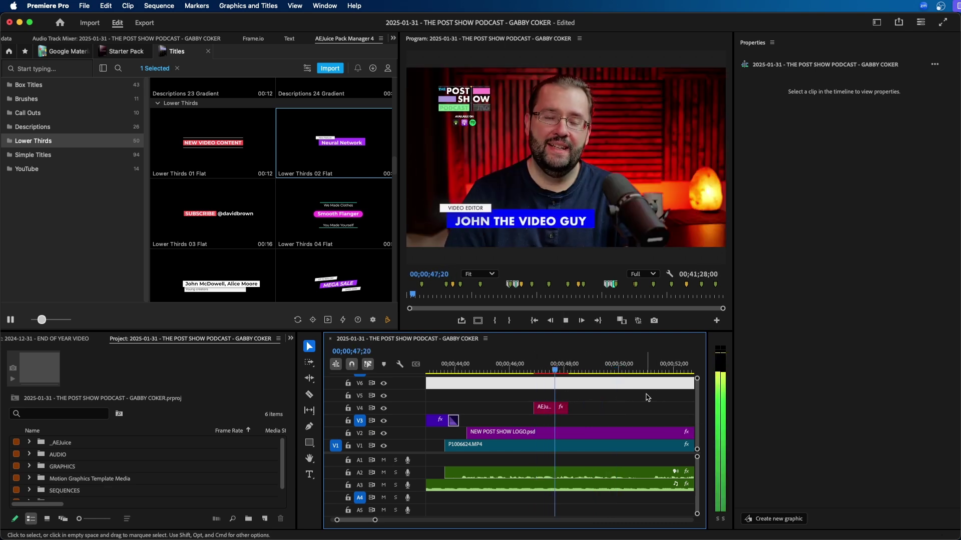
pyautogui.press('-')
pyautogui.press('-')
pyautogui.press('-')
pyautogui.moveTo(510, 408); pyautogui.dragTo(565, 402)
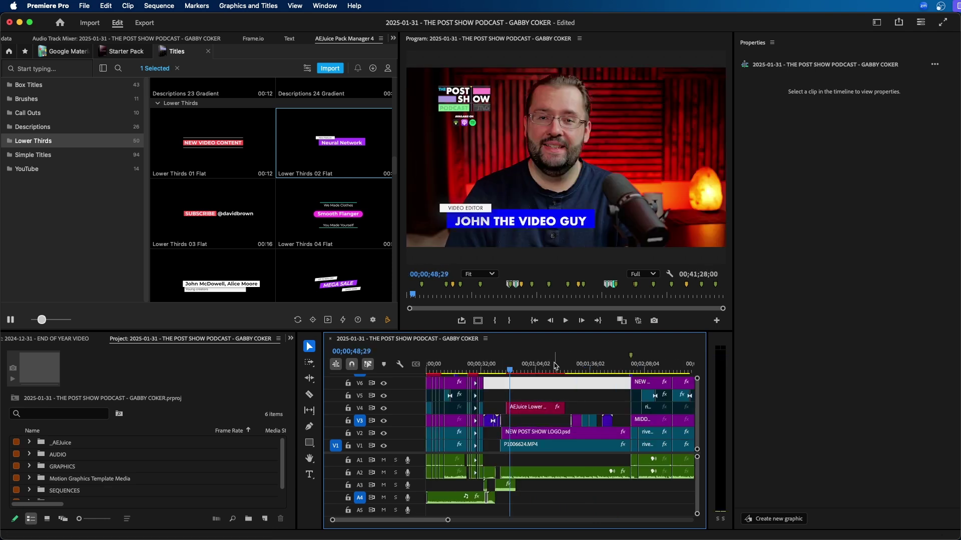
pyautogui.moveTo(555, 366)
pyautogui.mouseDown()
pyautogui.moveTo(518, 371)
pyautogui.moveTo(550, 373)
pyautogui.mouseUp()
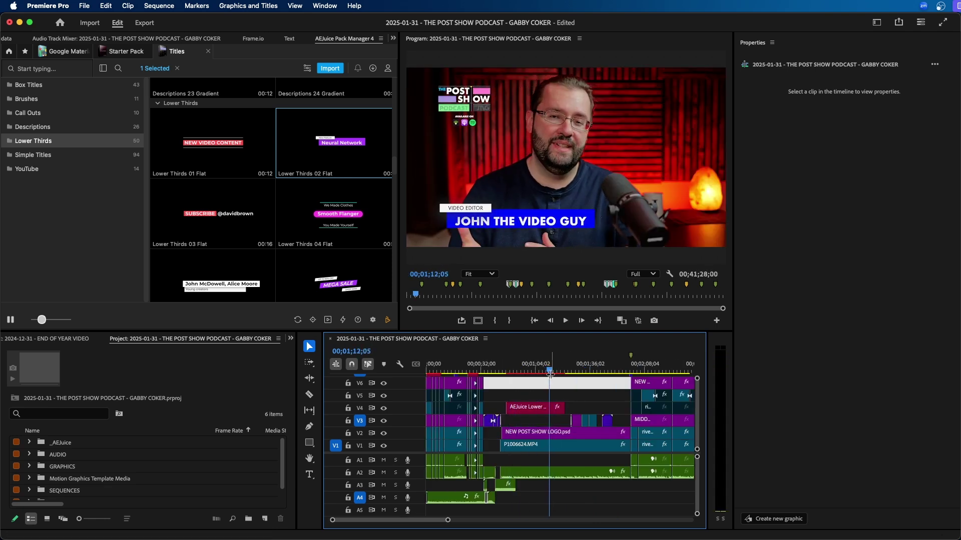
pyautogui.press('=')
pyautogui.click(541, 408)
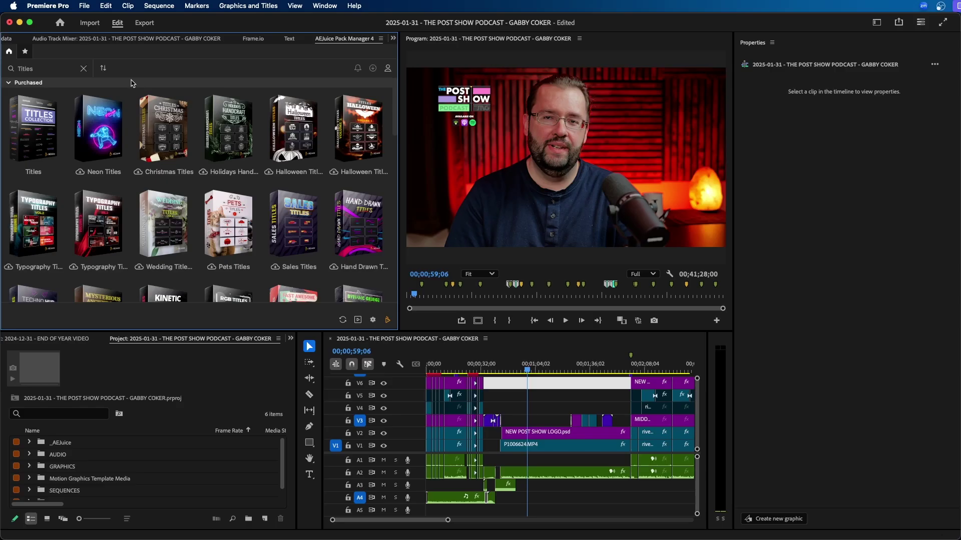
# Search 'digital scr', open Digital Screen Constructor and select the Headline 01 template.
pyautogui.click(84, 68)
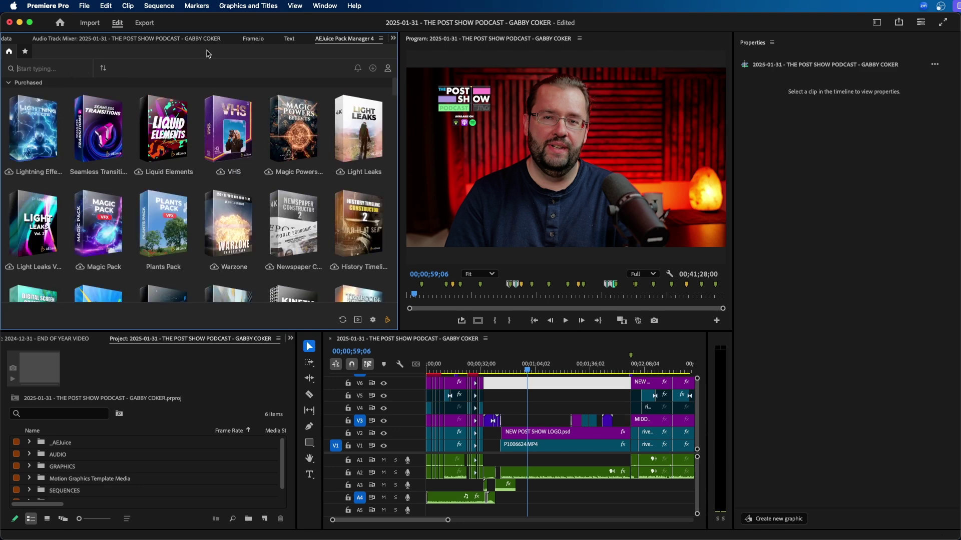
pyautogui.write('digital screen')
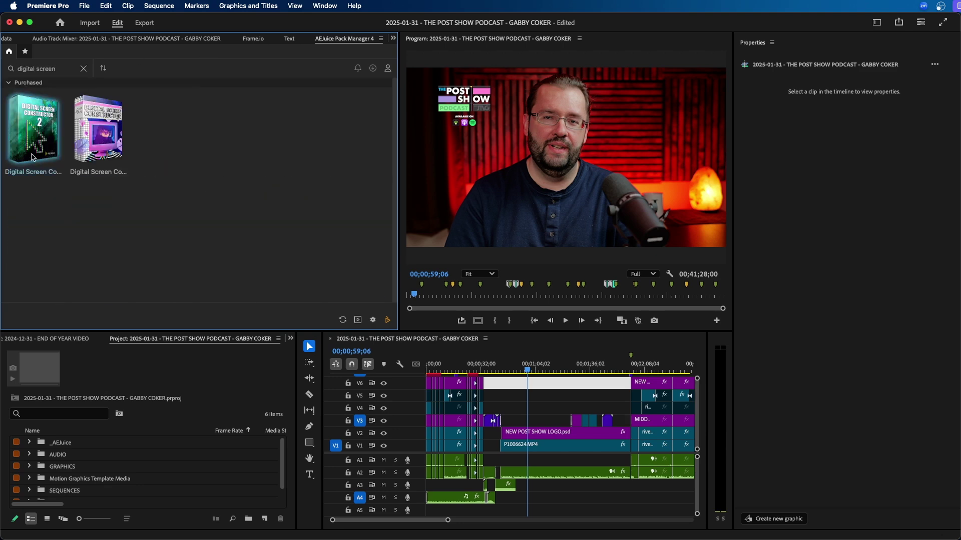
pyautogui.click(92, 154)
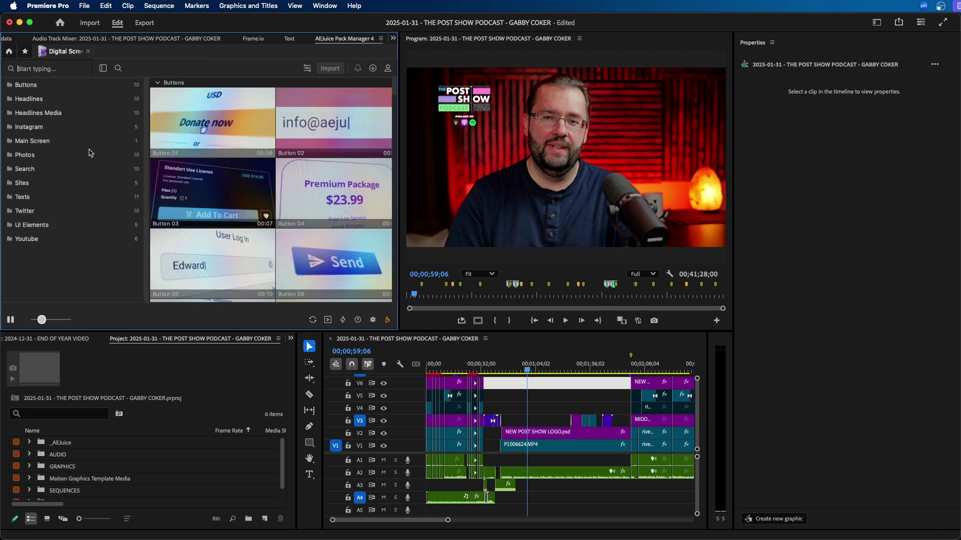
pyautogui.scroll(-5, 232, 174)
pyautogui.scroll(-3, 232, 174)
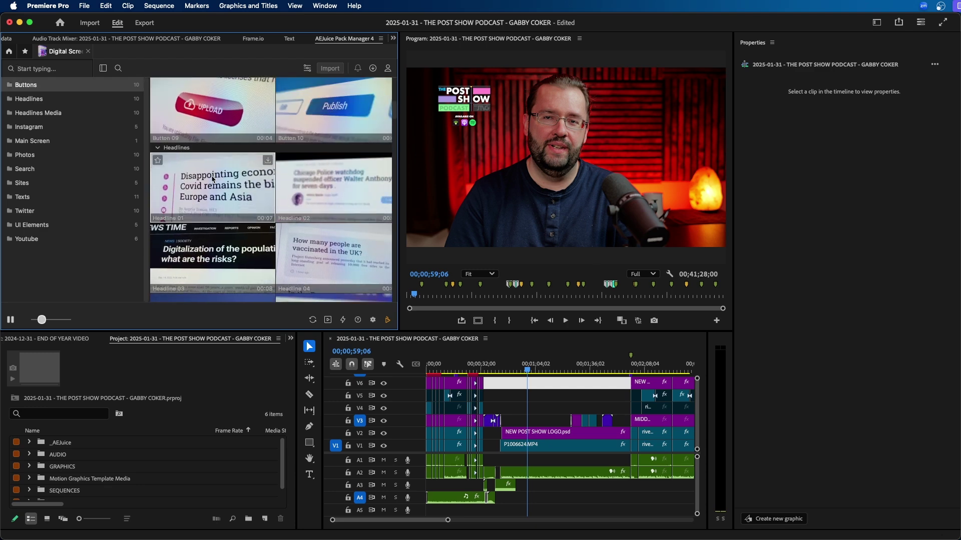
pyautogui.click(196, 184)
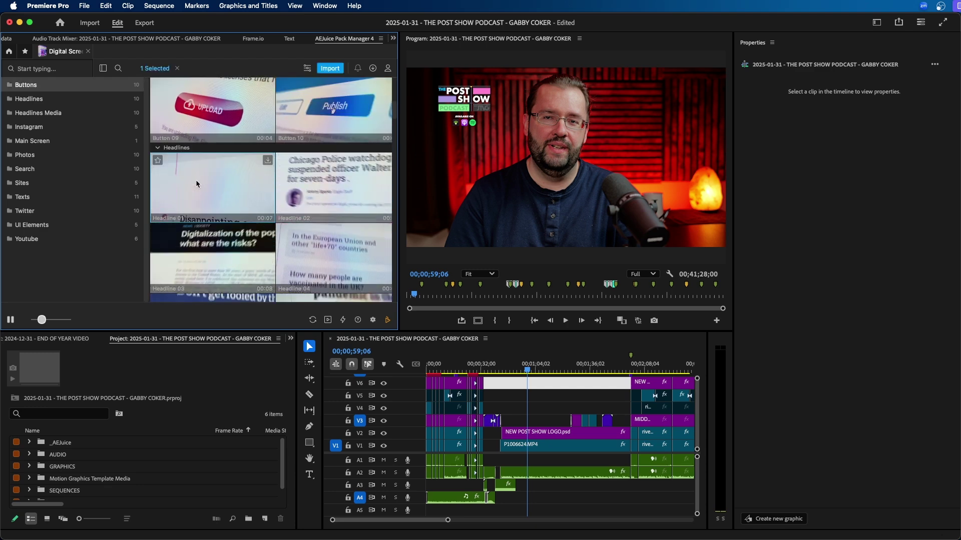
# Add Headline 01 to the timeline and paste in the rewritten headline text.
pyautogui.doubleClick(197, 183)
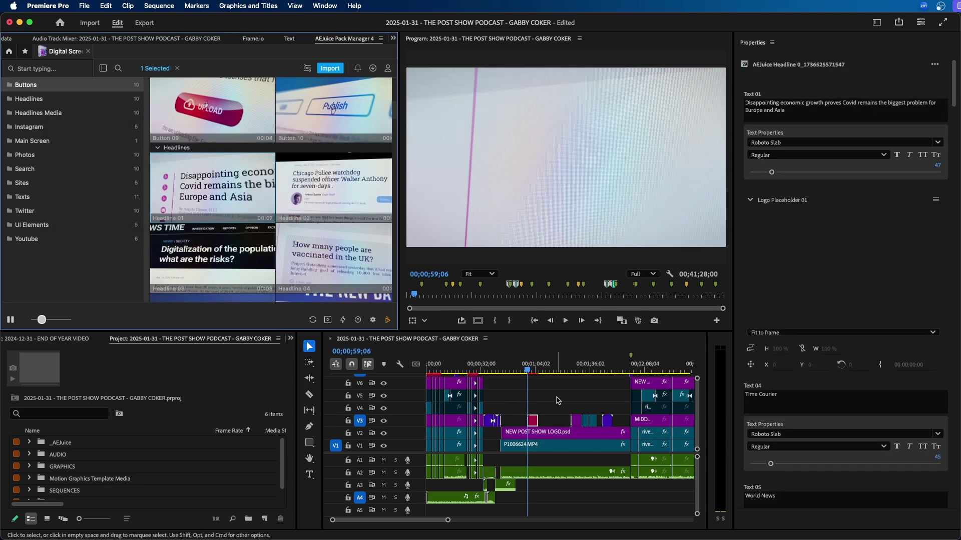
pyautogui.press('=')
pyautogui.press('=')
pyautogui.press('=')
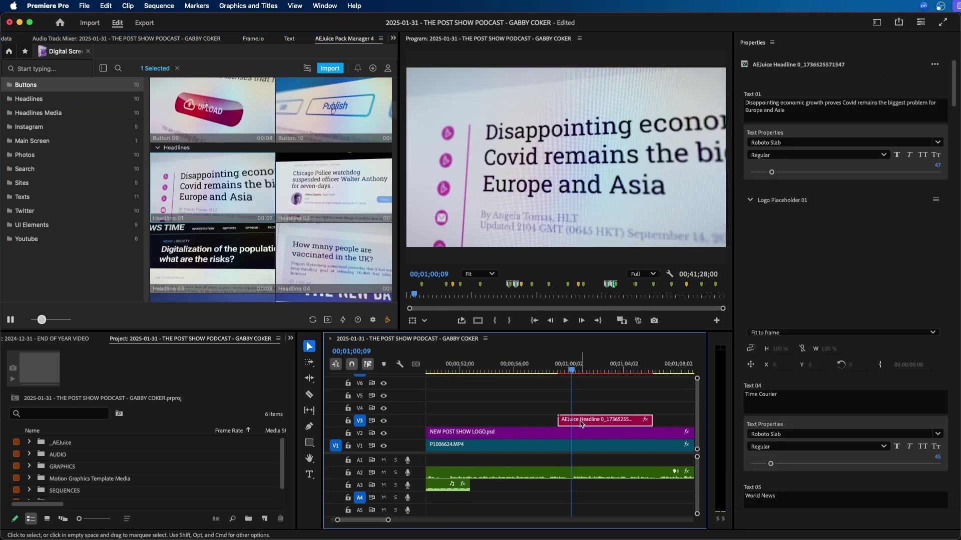
pyautogui.click(798, 115)
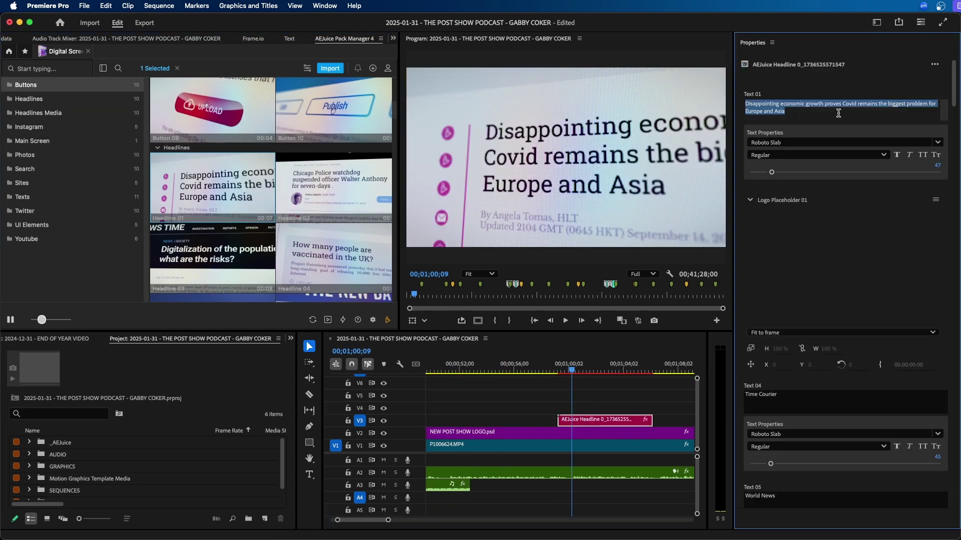
pyautogui.press('cmd+v')
pyautogui.click(540, 64)
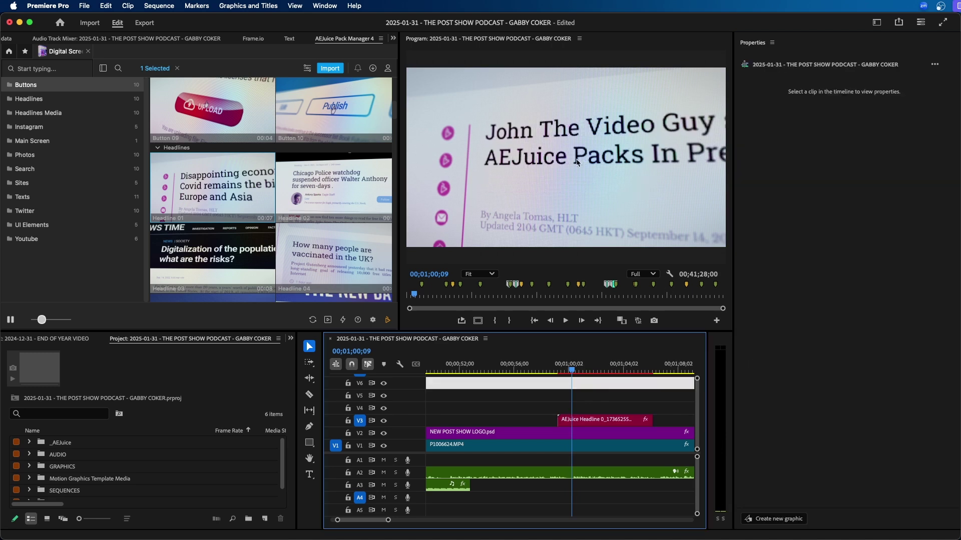
# Turn on Disable Screen Effect for the AEJuice headline clip.
pyautogui.click(584, 419)
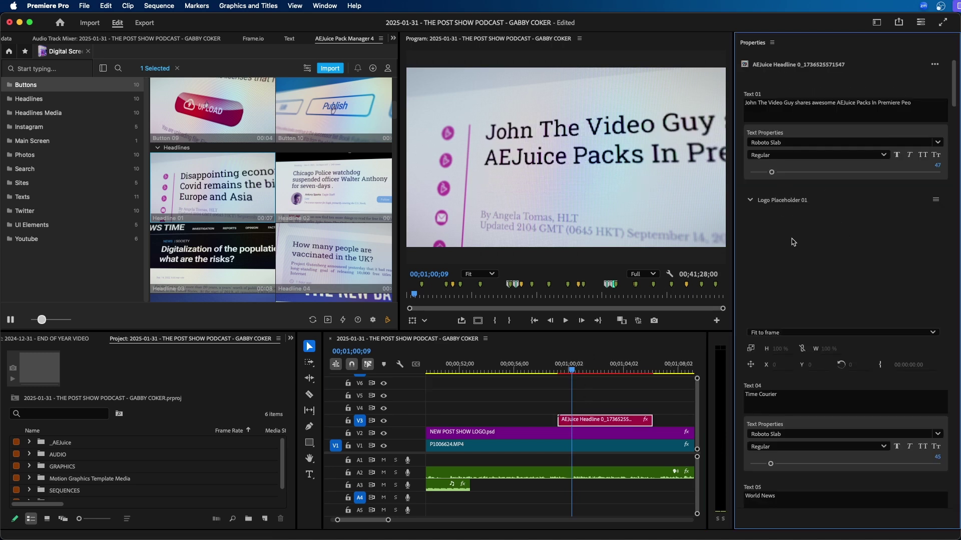
pyautogui.scroll(-5, 793, 242)
pyautogui.scroll(-15, 759, 326)
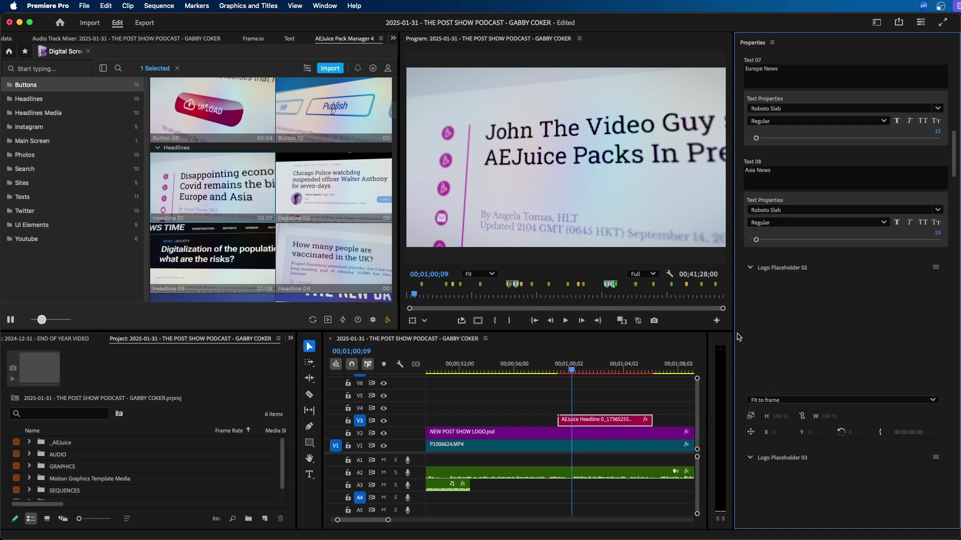
pyautogui.scroll(-10, 808, 404)
pyautogui.click(748, 420)
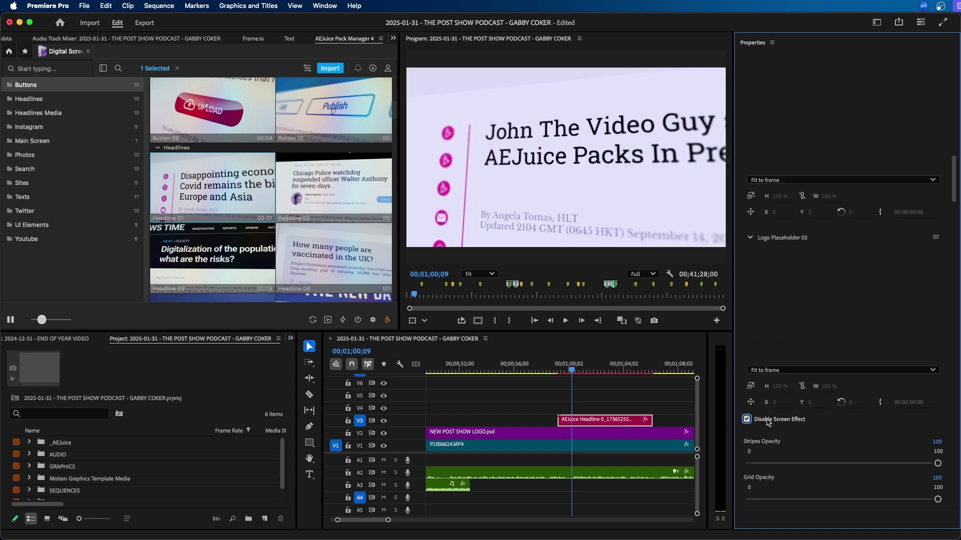
# Change the headline's Elements Color from pink to blue 008FD8.
pyautogui.scroll(-10, 798, 434)
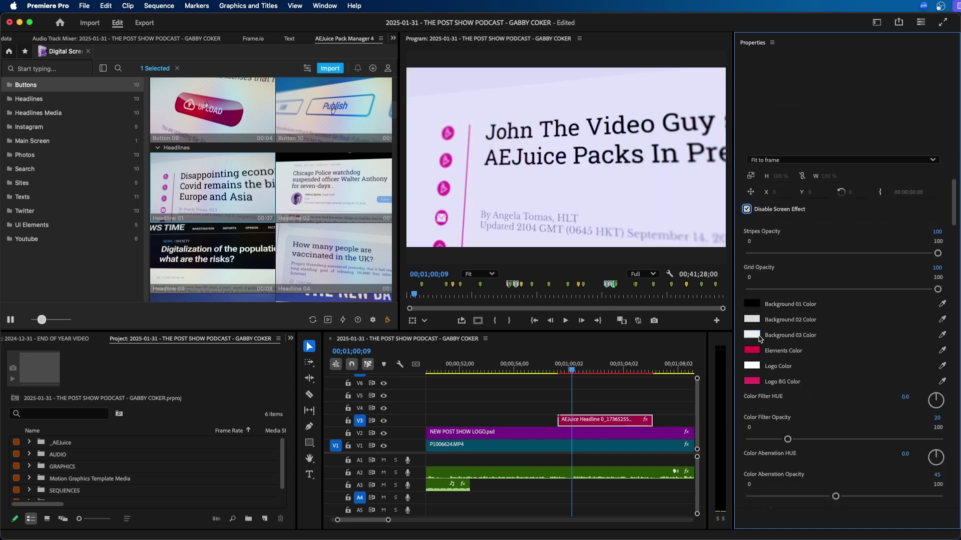
pyautogui.click(751, 351)
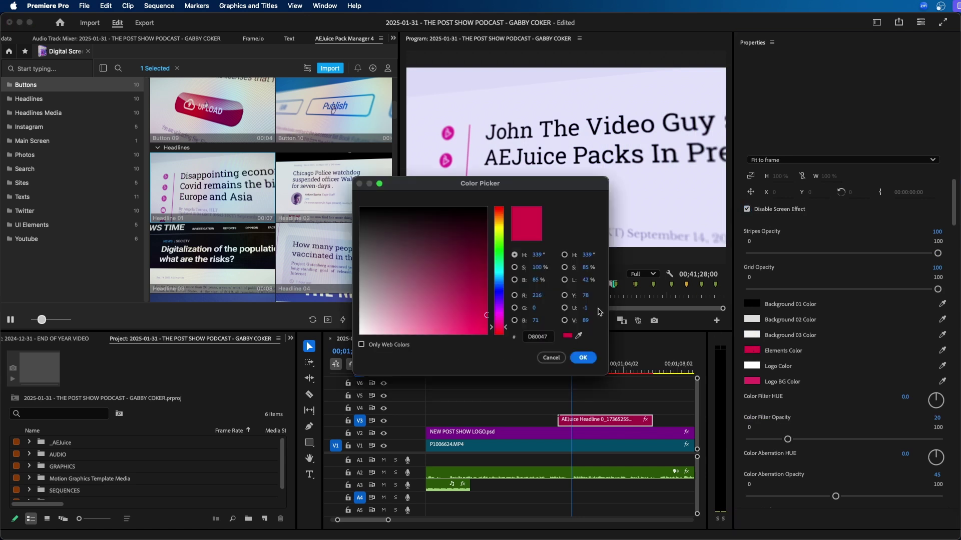
pyautogui.click(499, 279)
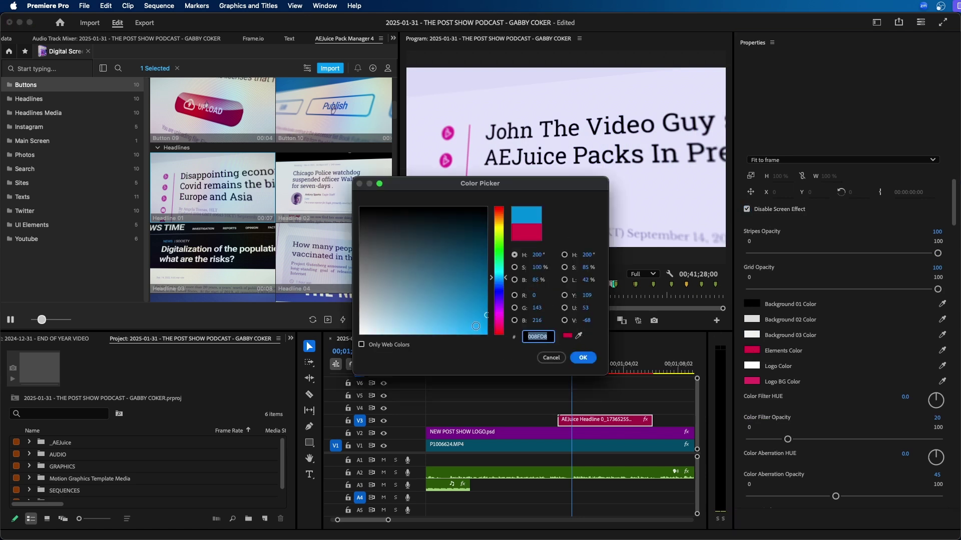
pyautogui.click(583, 358)
pyautogui.scroll(-10, 817, 423)
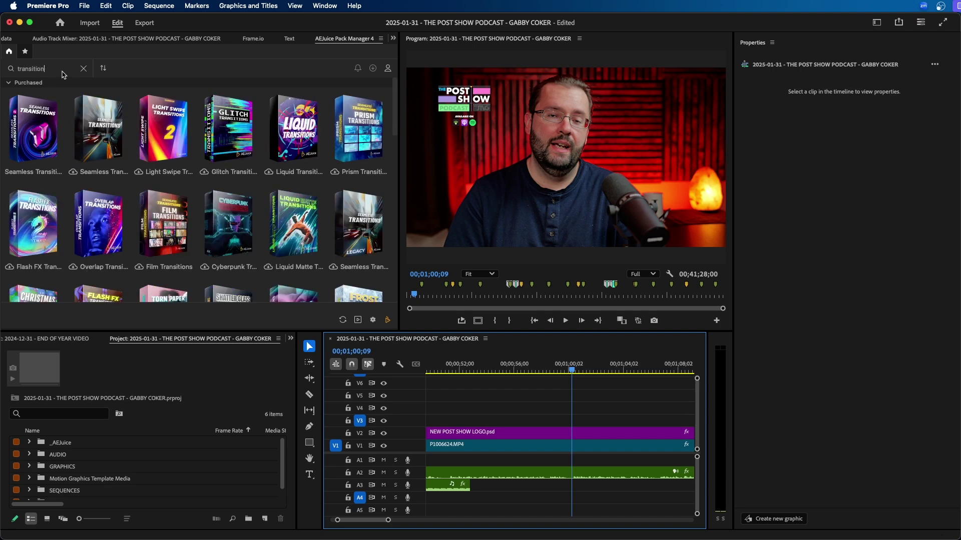
# Open the Seamless Transitions pack's Pan effects and scrub to the cut before POST SHOW INTRO BUMPER.mov.
pyautogui.click(54, 116)
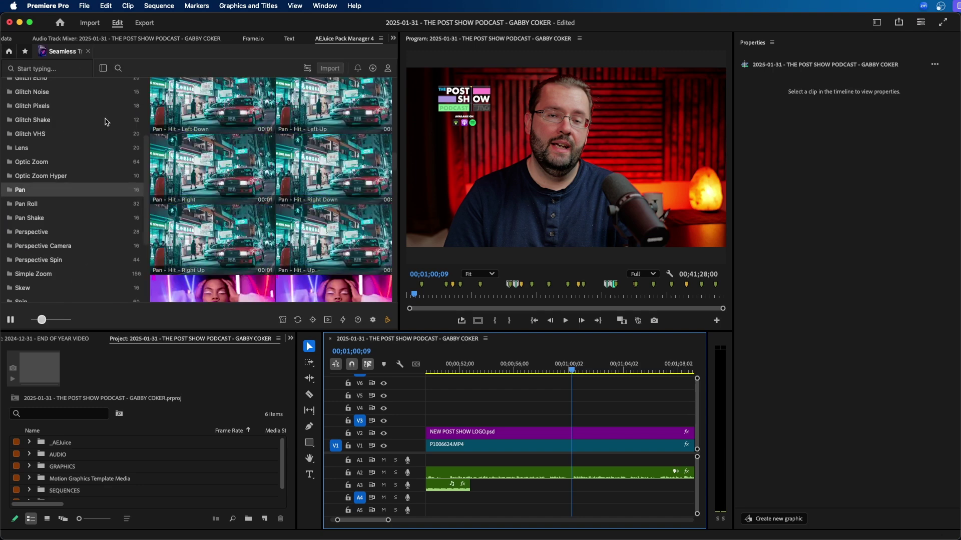
pyautogui.scroll(-3, 323, 165)
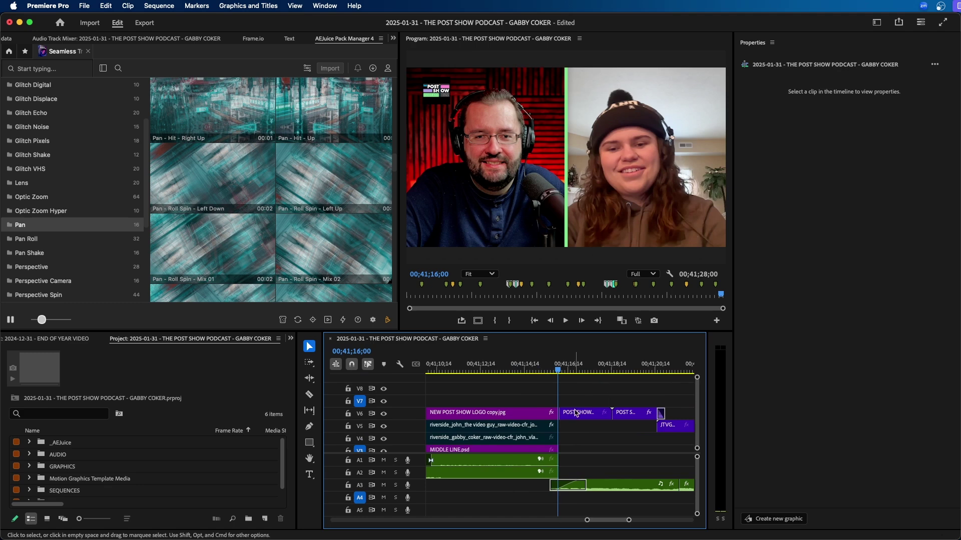
pyautogui.press('=')
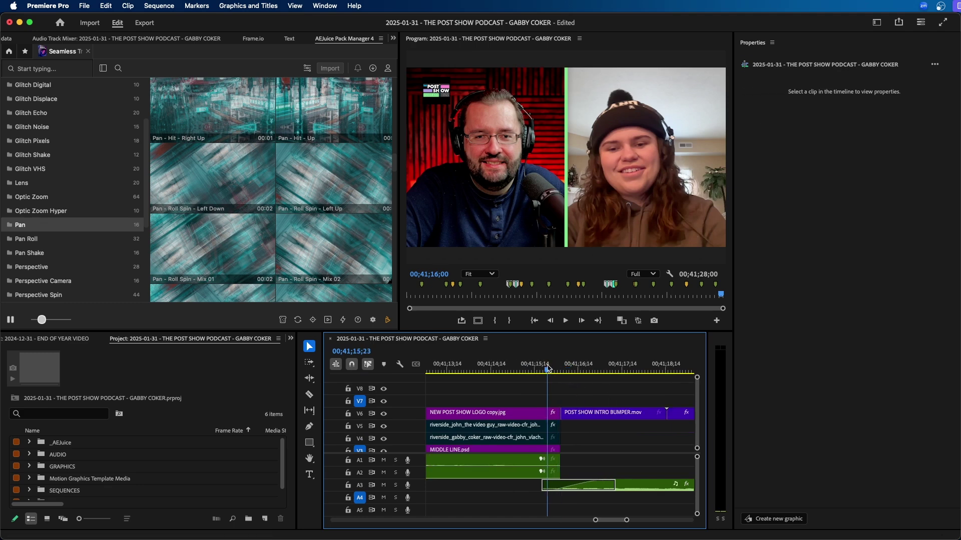
pyautogui.moveTo(548, 369); pyautogui.dragTo(522, 374)
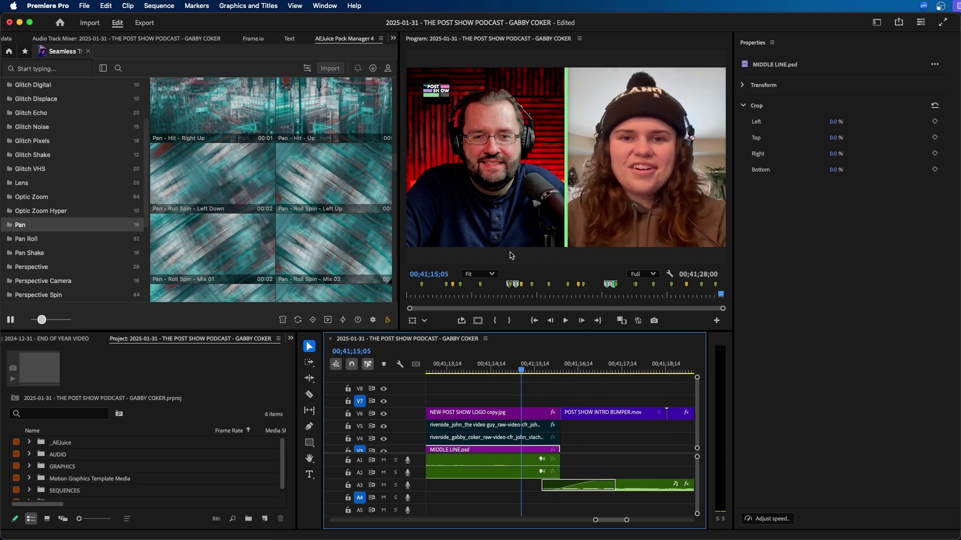
pyautogui.click(589, 368)
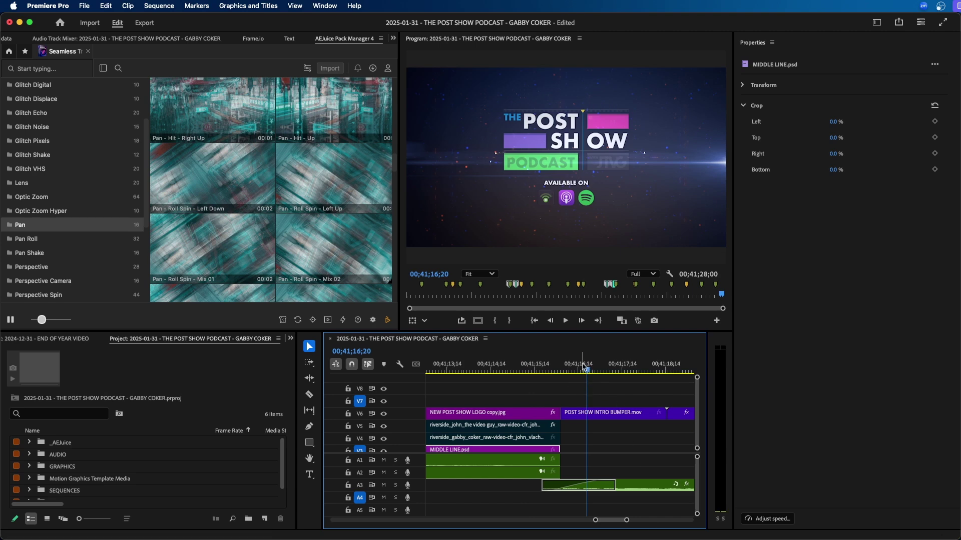
# Place the playhead exactly on the hosts-to-bumper cut with no clips selected.
pyautogui.click(559, 371)
pyautogui.click(561, 372)
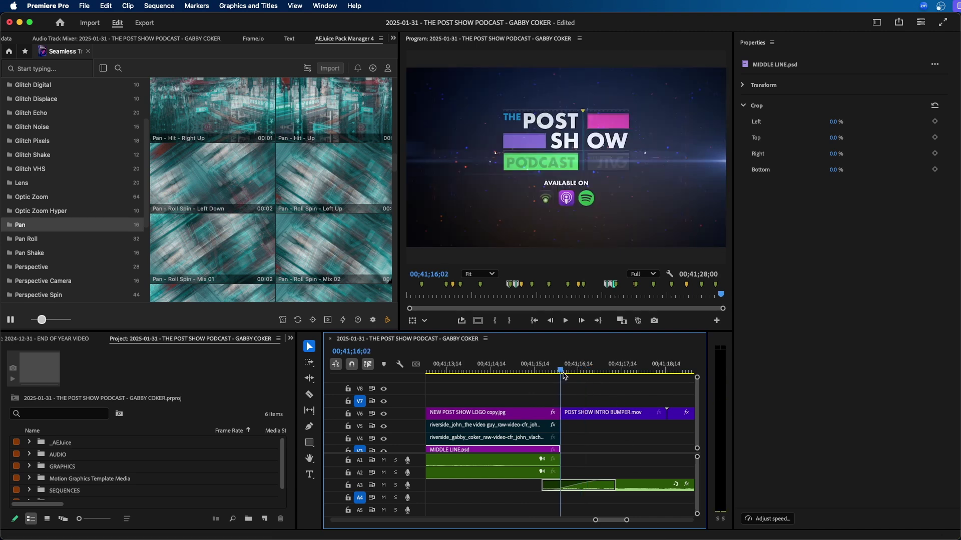
pyautogui.press('=')
pyautogui.click(542, 415)
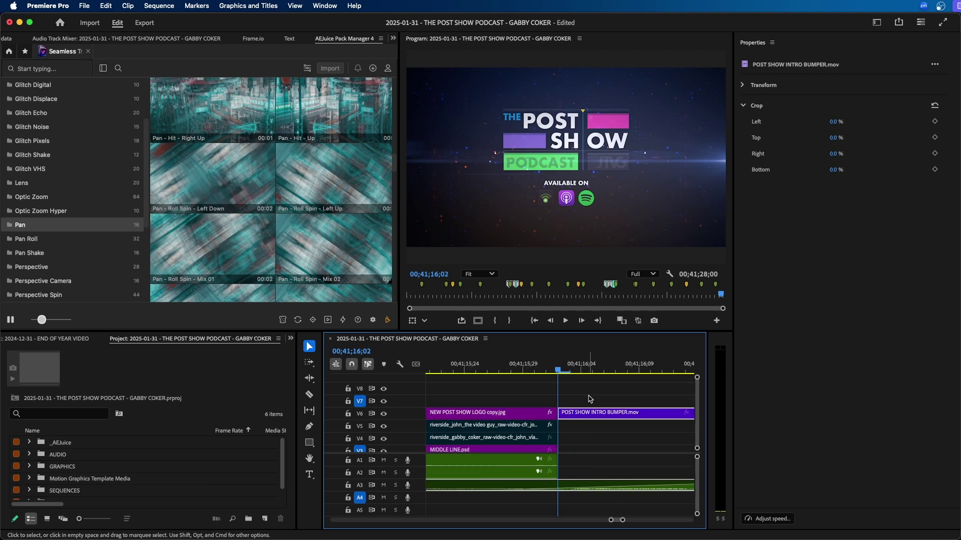
pyautogui.click(521, 395)
pyautogui.press('-')
# Enable animated previews and import Pan - Roll Spin - Right Up at the cut.
pyautogui.click(387, 319)
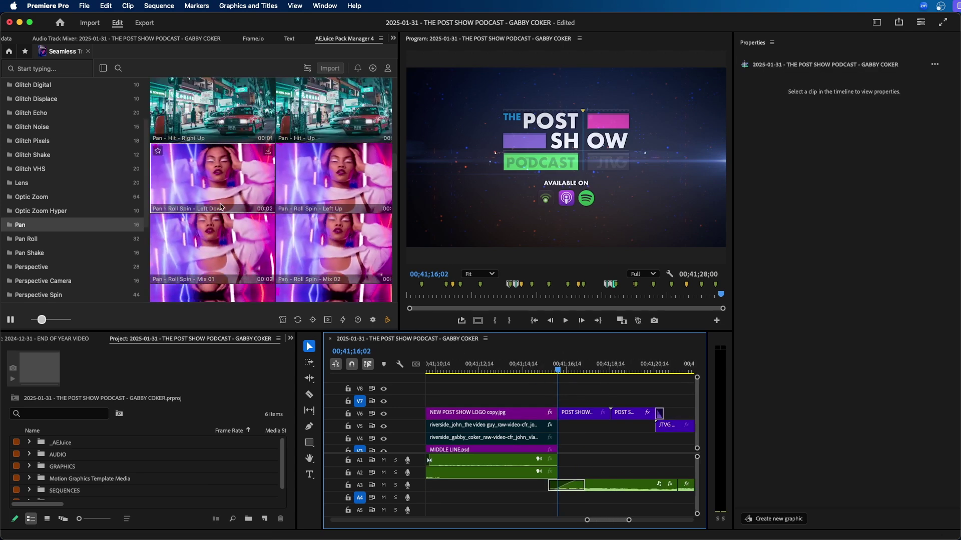
pyautogui.scroll(-5, 326, 180)
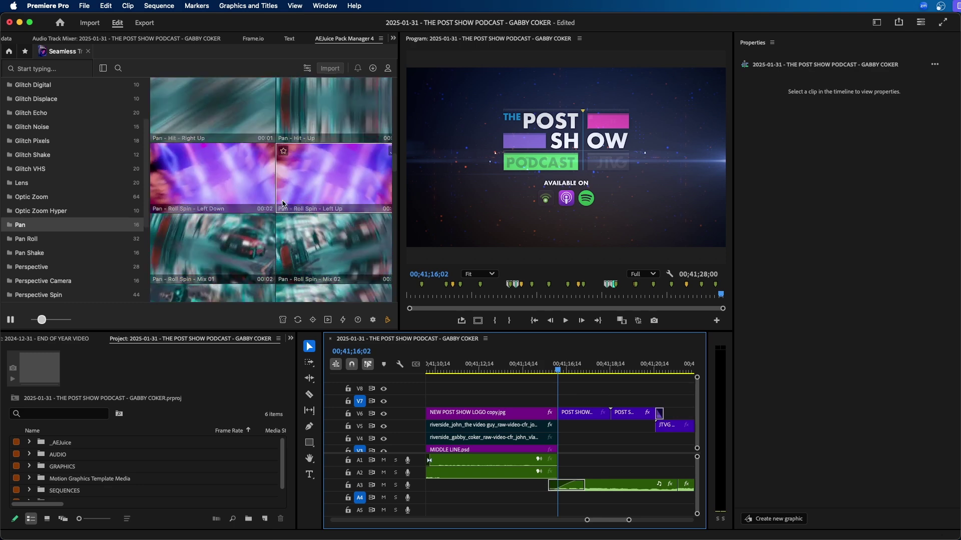
pyautogui.click(330, 159)
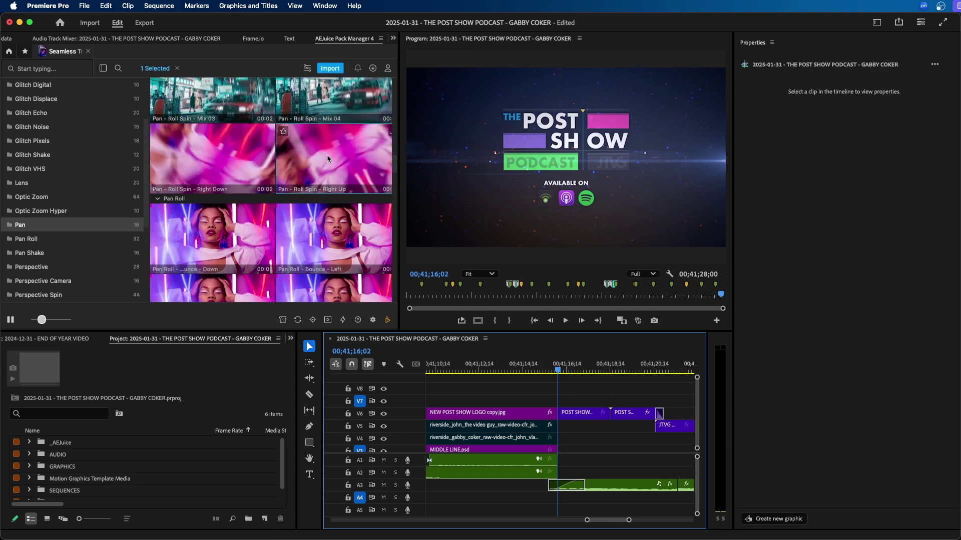
pyautogui.click(330, 68)
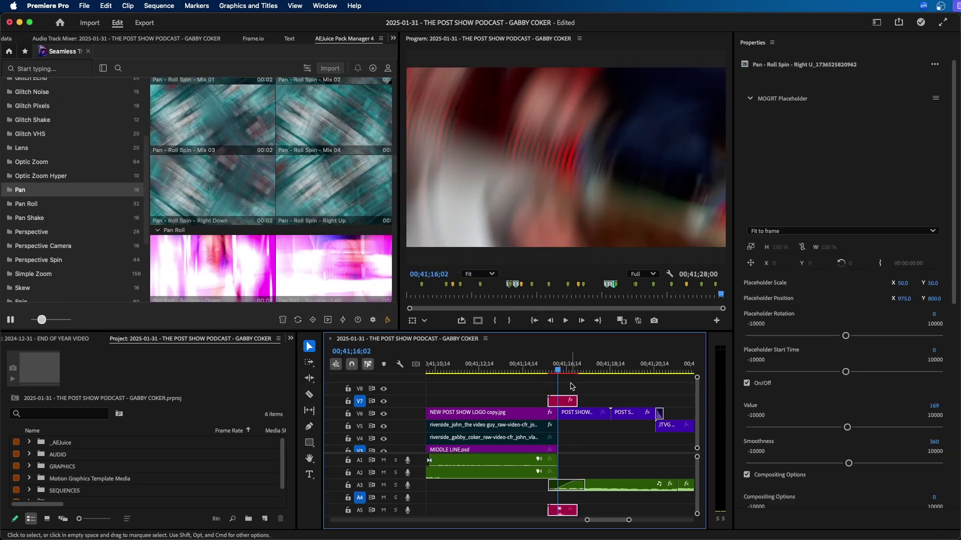
# Play back the new Roll Spin transition from just before the cut.
pyautogui.press('=')
pyautogui.click(520, 370)
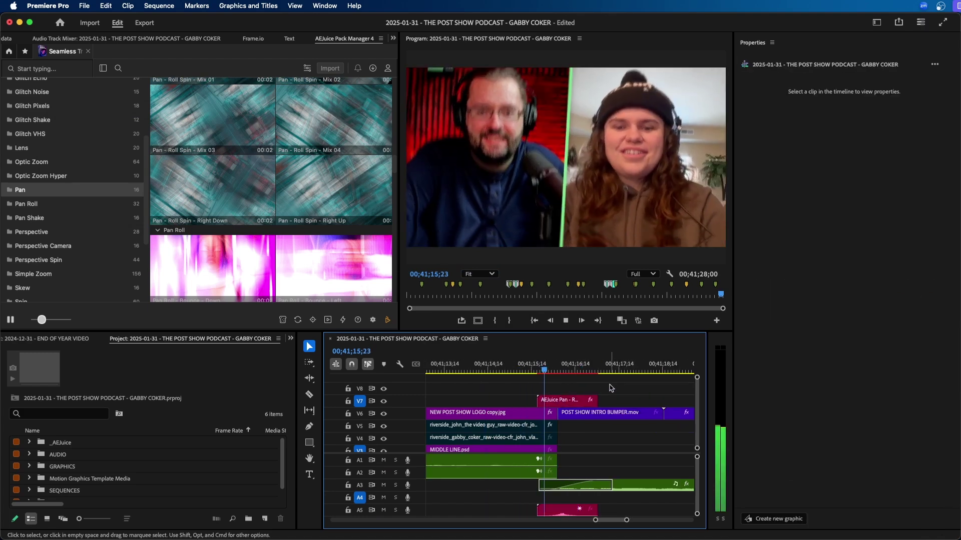
pyautogui.press('-')
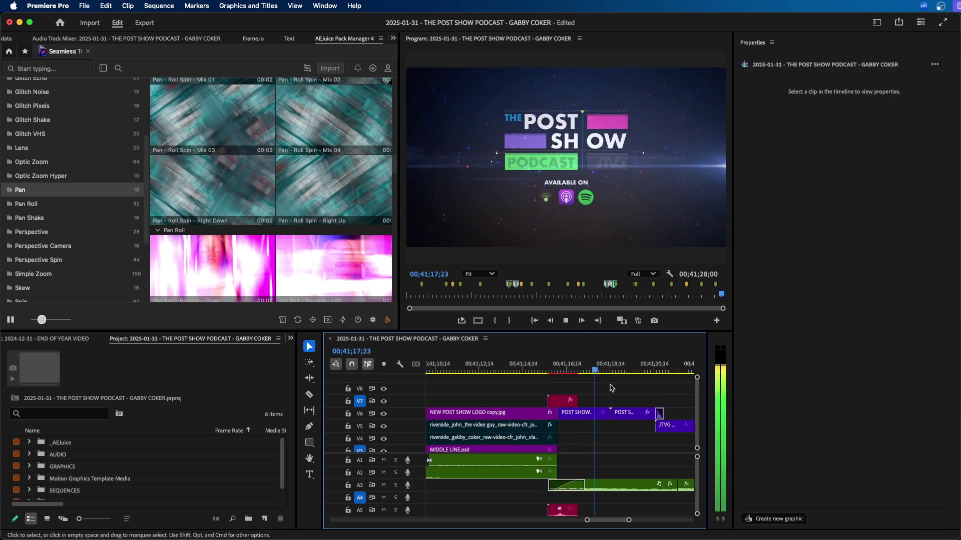
pyautogui.press('-')
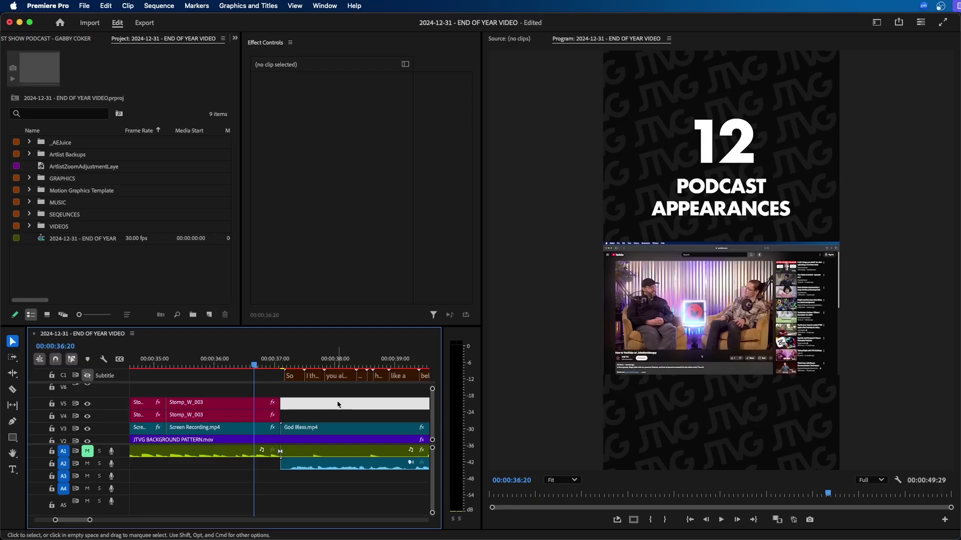
# In END OF YEAR VIDEO, put the playhead on the God Bless.mp4 cut at 00:00:37:03.
pyautogui.hscroll(-2, 332, 399)
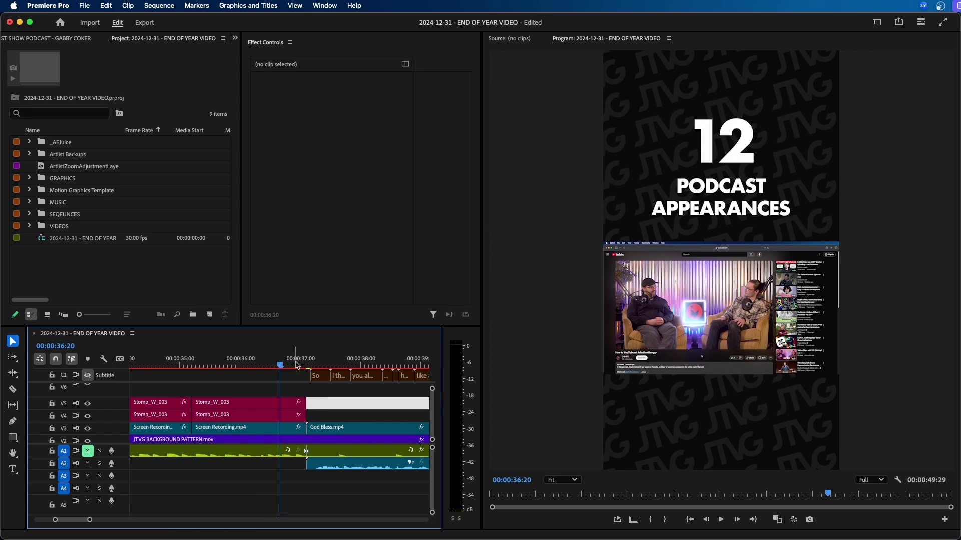
pyautogui.click(323, 360)
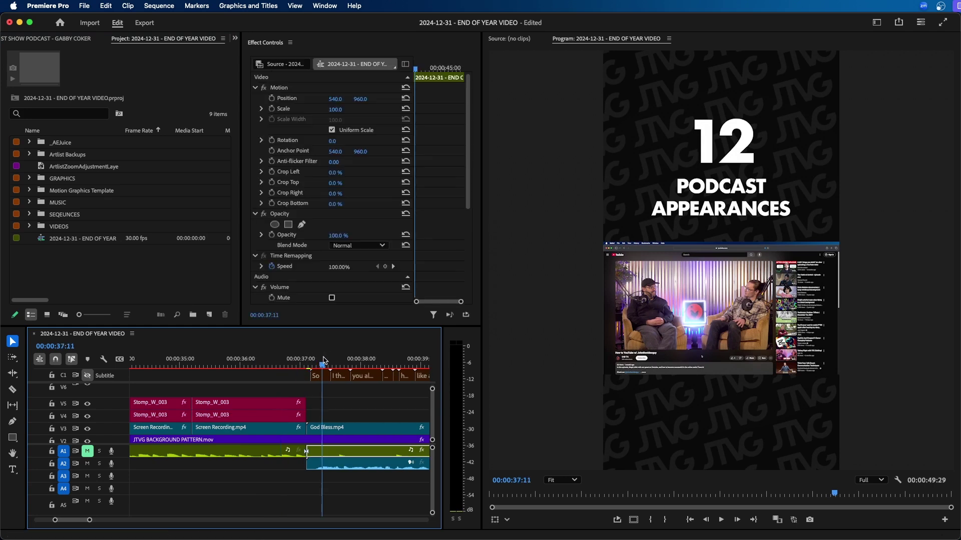
pyautogui.moveTo(308, 361); pyautogui.dragTo(280, 365)
pyautogui.press('=')
pyautogui.press('=')
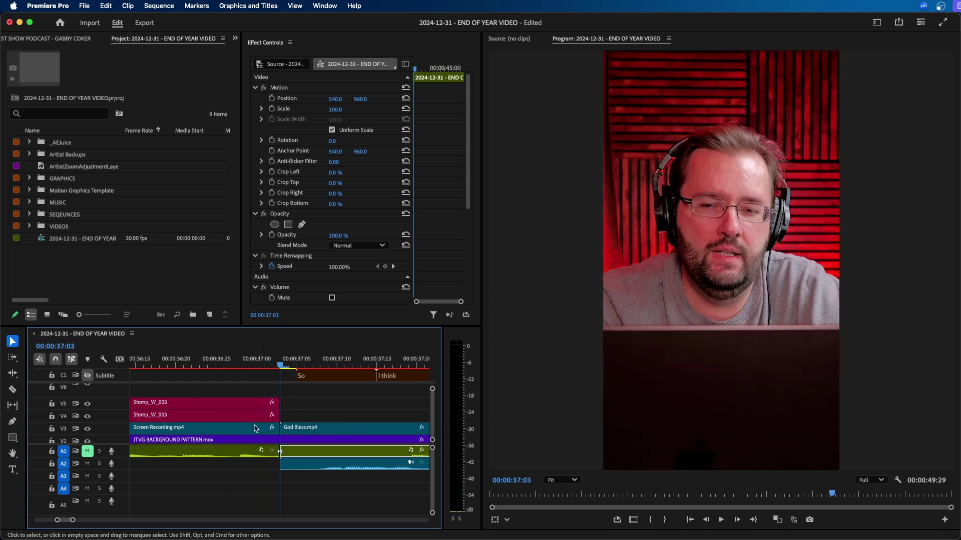
pyautogui.click(323, 5)
# Import Glitch Shake - Hard - 01 from AEJuice Pack Manager 4 at the God Bless cut.
pyautogui.moveTo(335, 50)
pyautogui.click(460, 48)
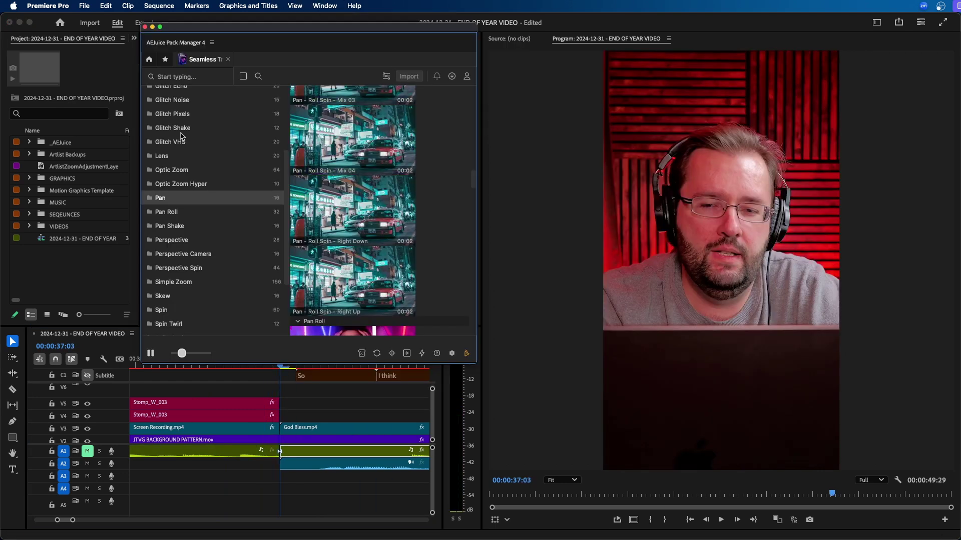
pyautogui.click(170, 128)
pyautogui.click(353, 224)
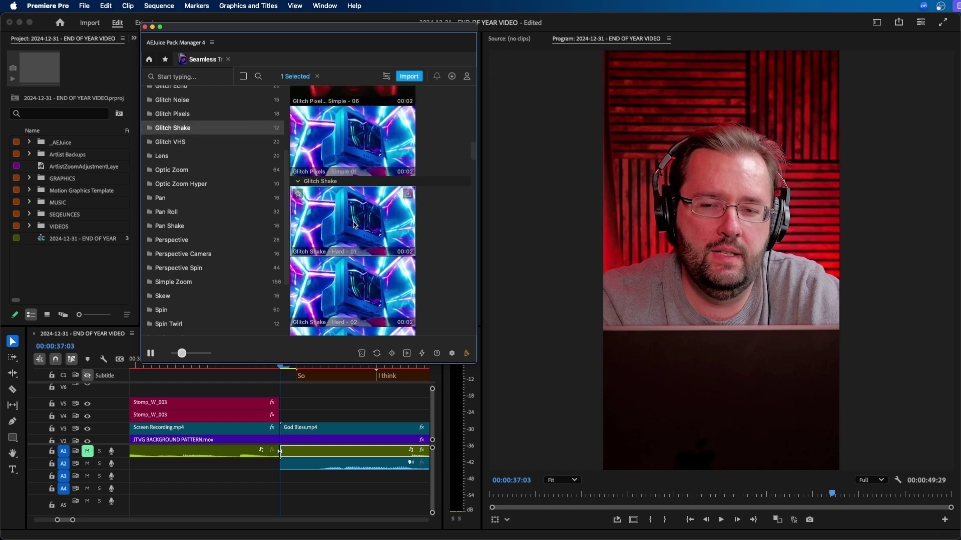
pyautogui.doubleClick(353, 223)
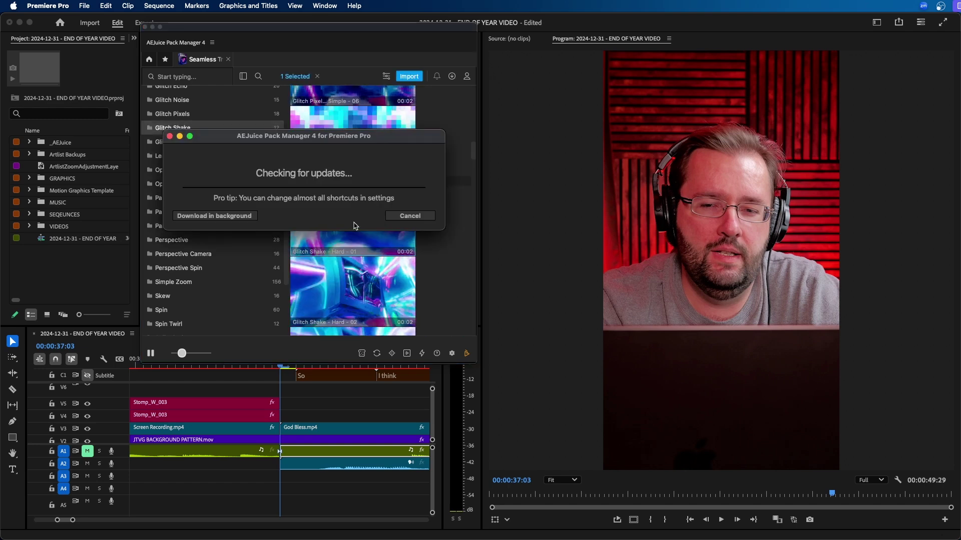
# Play back the glitch transition from just before the cut.
pyautogui.click(259, 369)
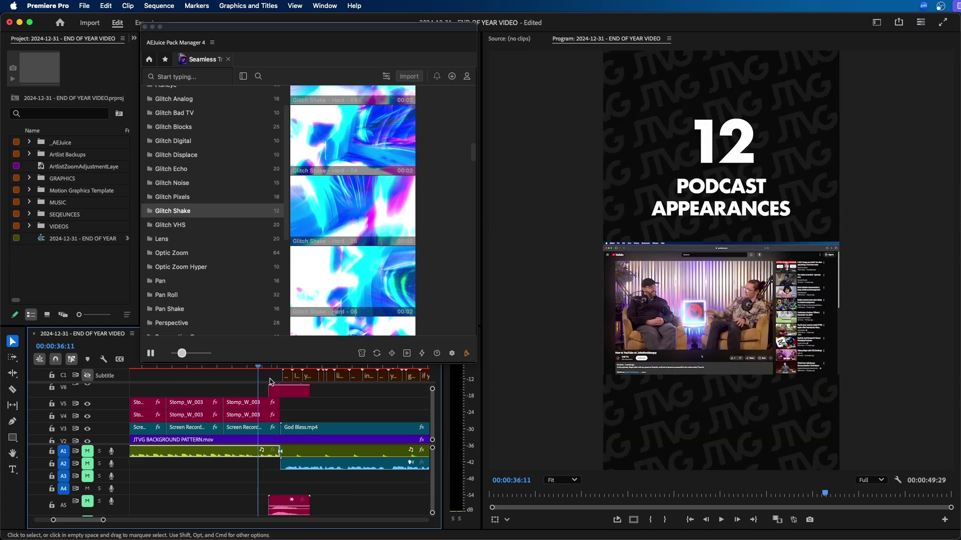
pyautogui.press('space')
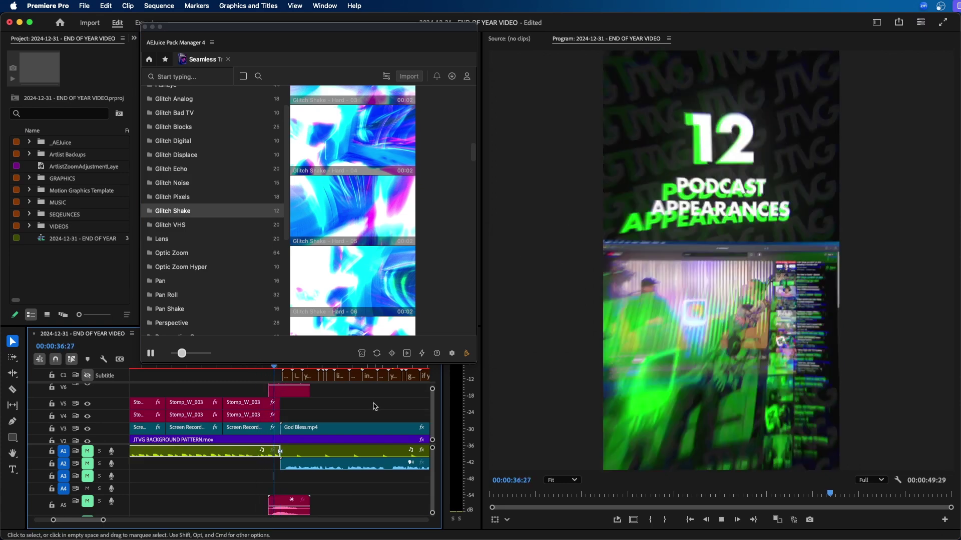
pyautogui.press('space')
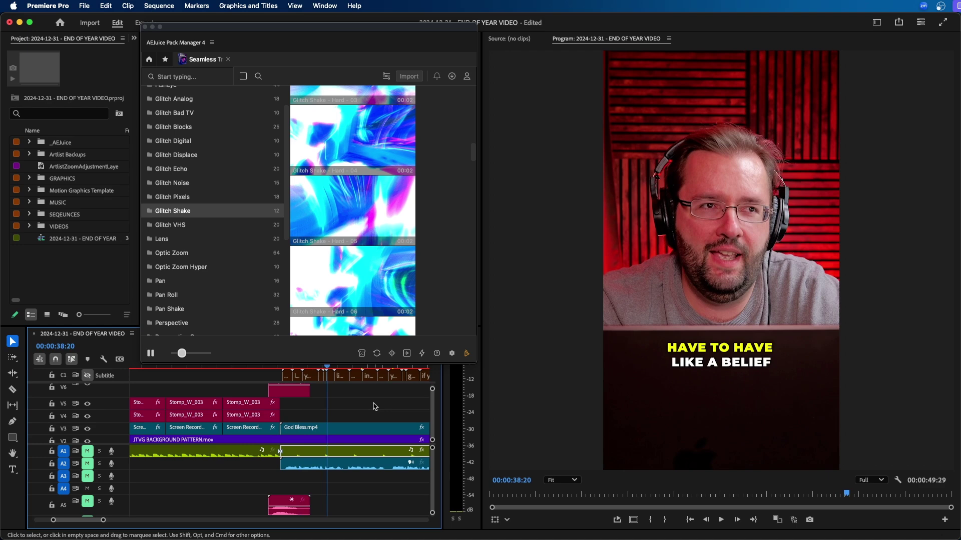
pyautogui.press('-')
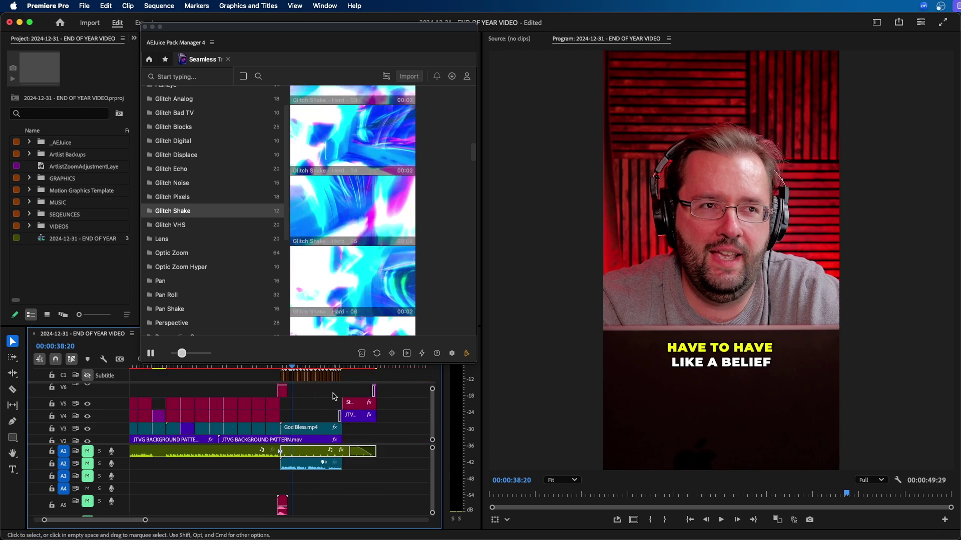